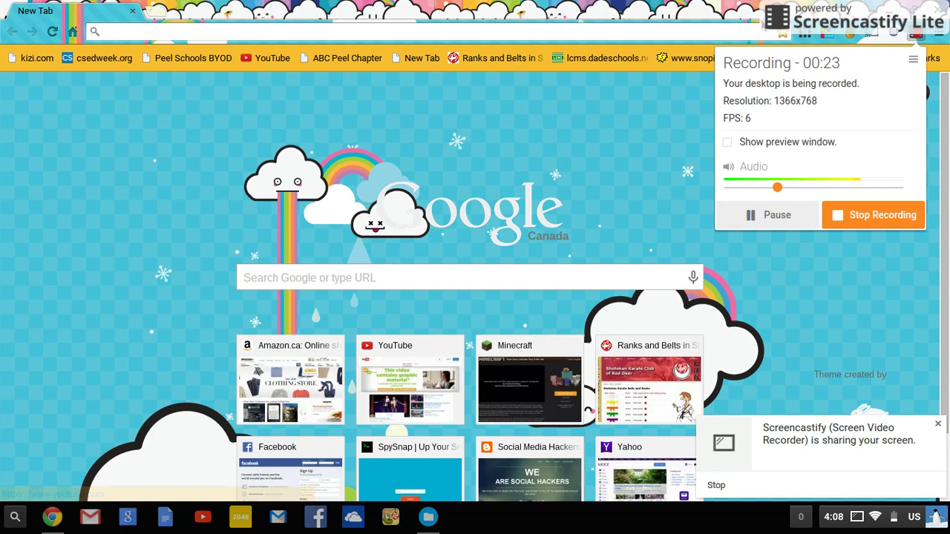
Search the web for "chrome web store" and open the Chrome Web Store from the results.
{"action": "left_click", "coordinate": [553, 95]}
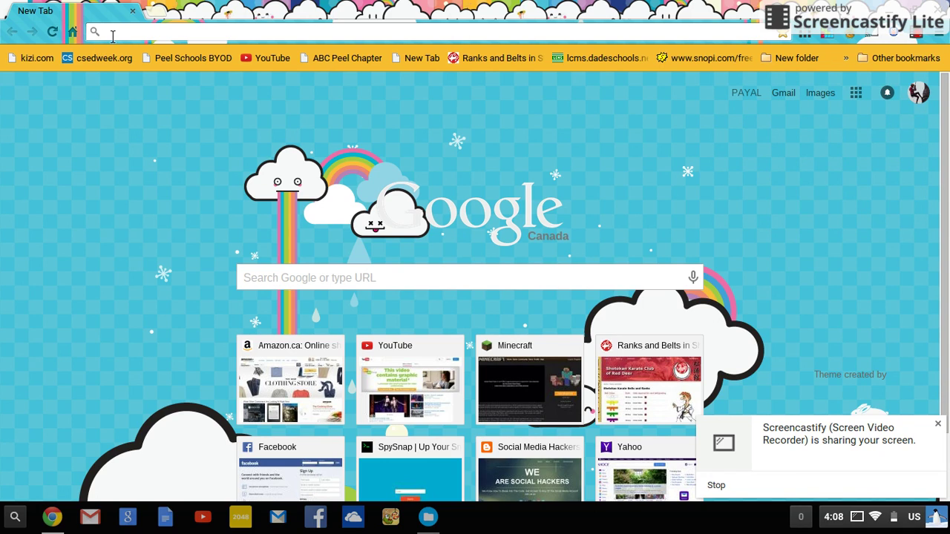
{"action": "type", "text": "chrome web store"}
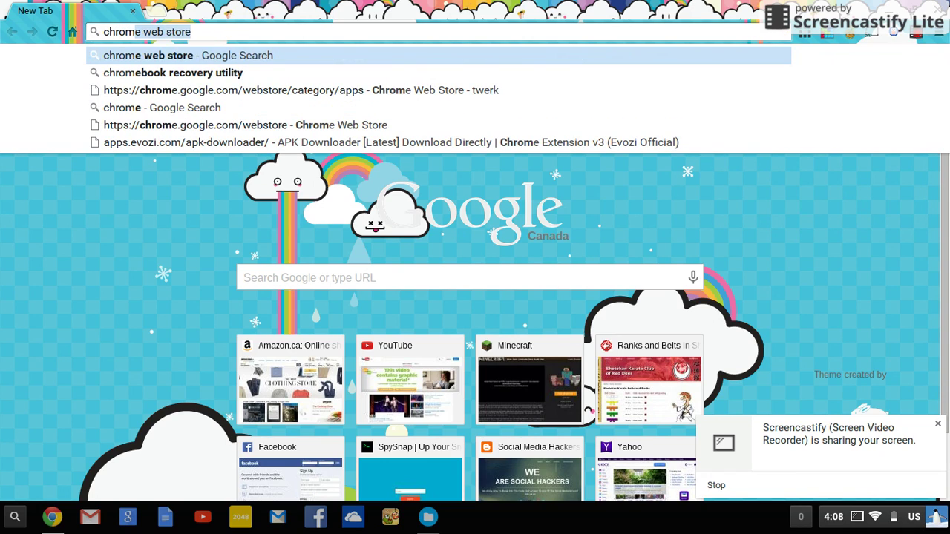
{"action": "key", "text": "Return"}
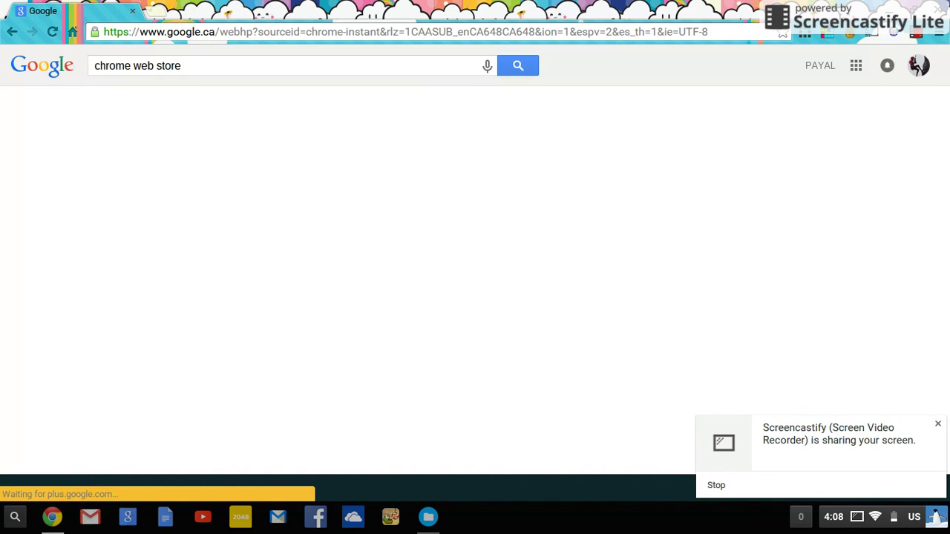
{"action": "left_click", "coordinate": [170, 172]}
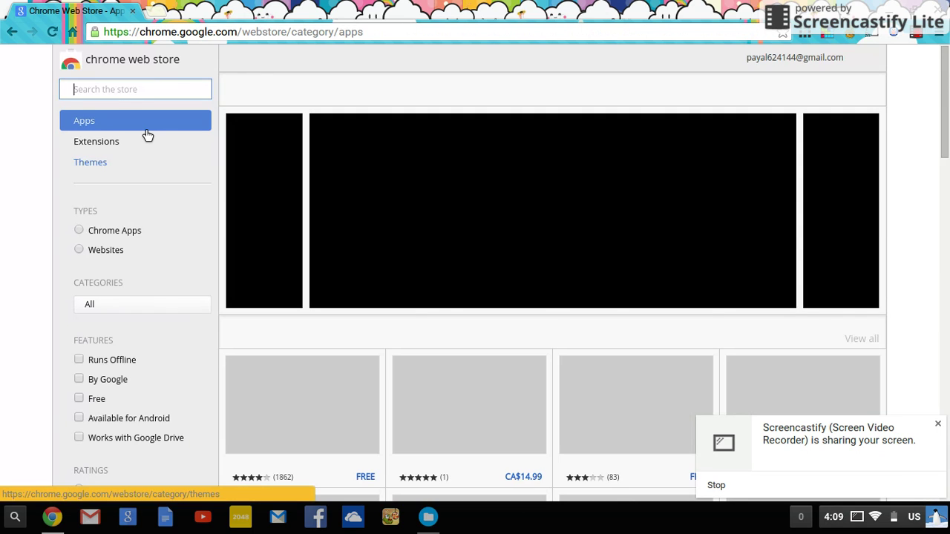
Search the Chrome Web Store for "twerk".
{"action": "left_click", "coordinate": [102, 88]}
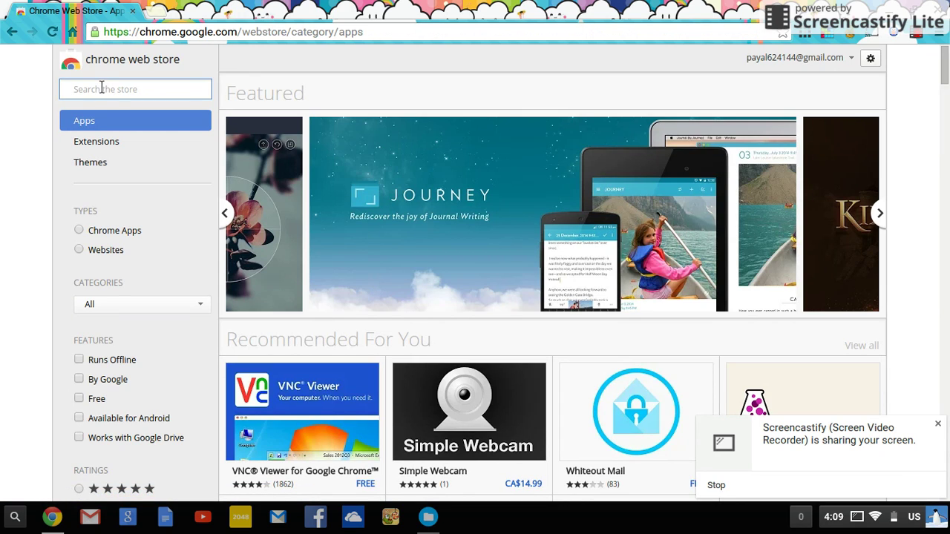
{"action": "type", "text": "twerk"}
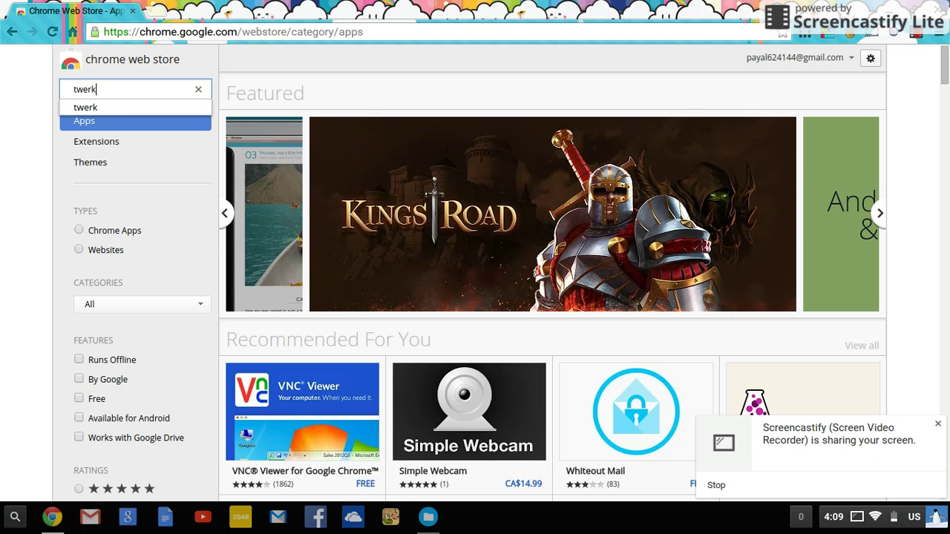
{"action": "key", "text": "Return"}
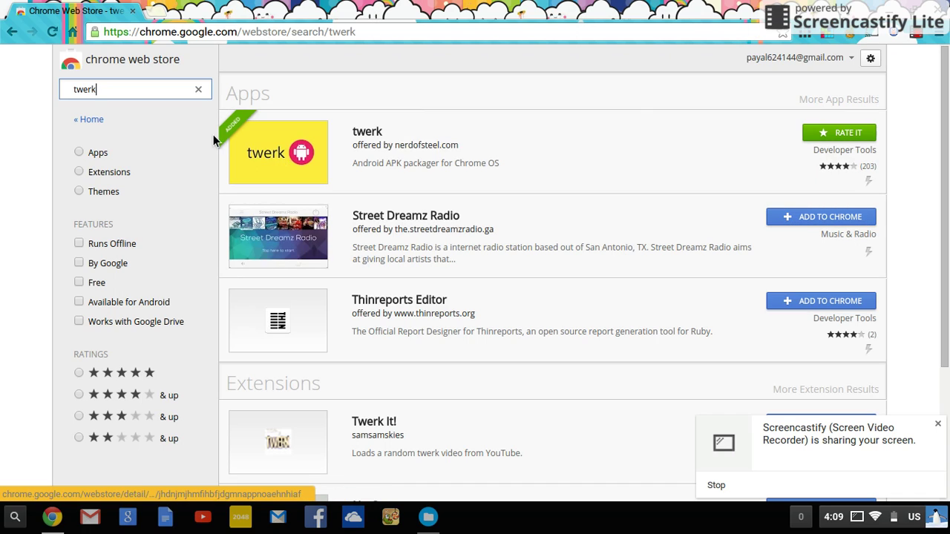
Replace the store search with the suggested query "evernote web".
{"action": "left_click_drag", "start_coordinate": [100, 97], "coordinate": [74, 94]}
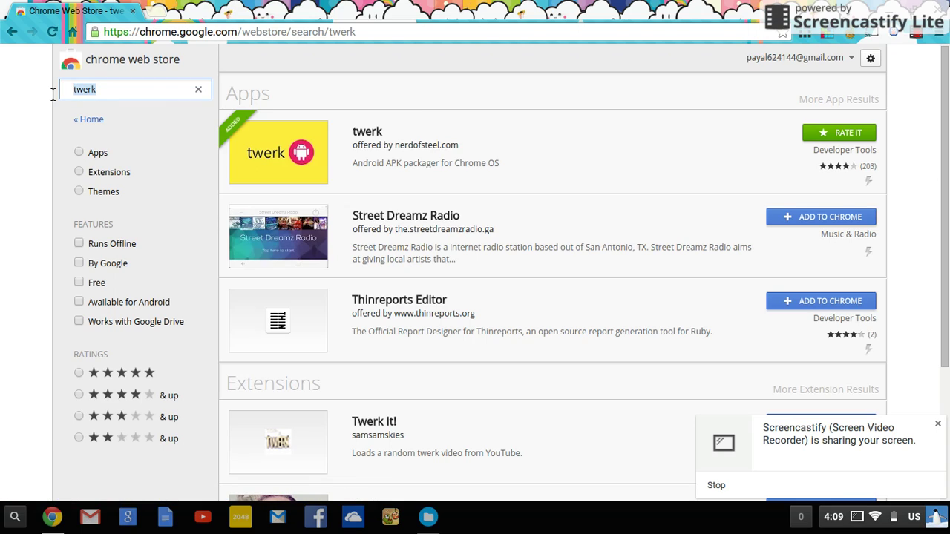
{"action": "key", "text": "BackSpace"}
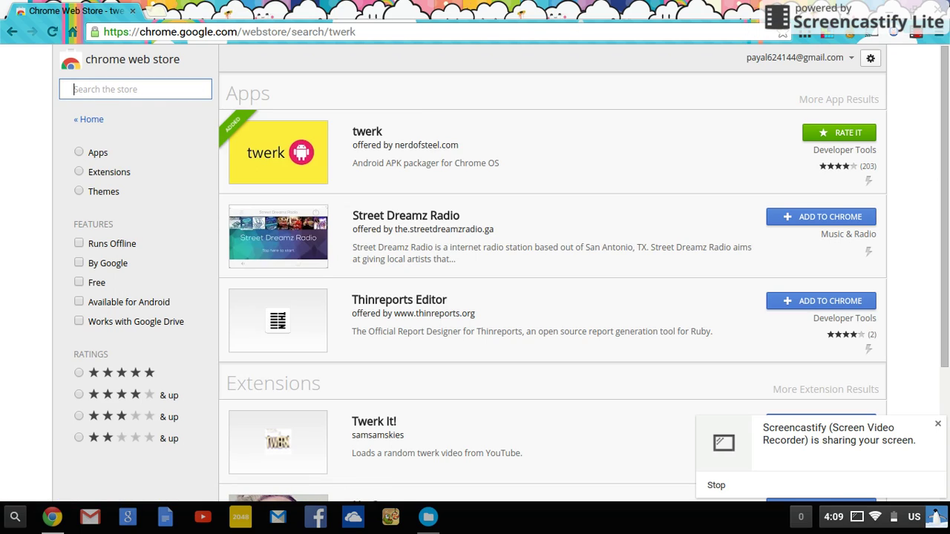
{"action": "type", "text": "eve"}
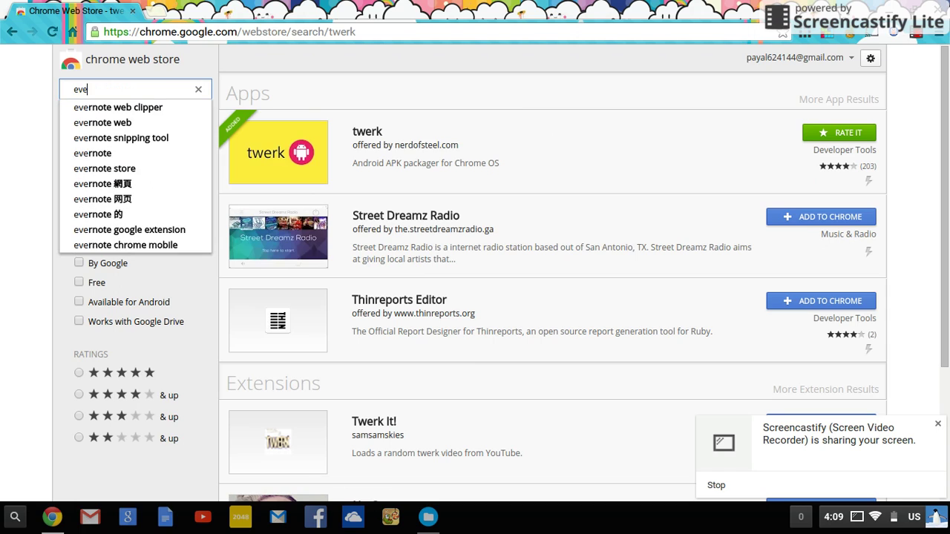
{"action": "left_click", "coordinate": [82, 123]}
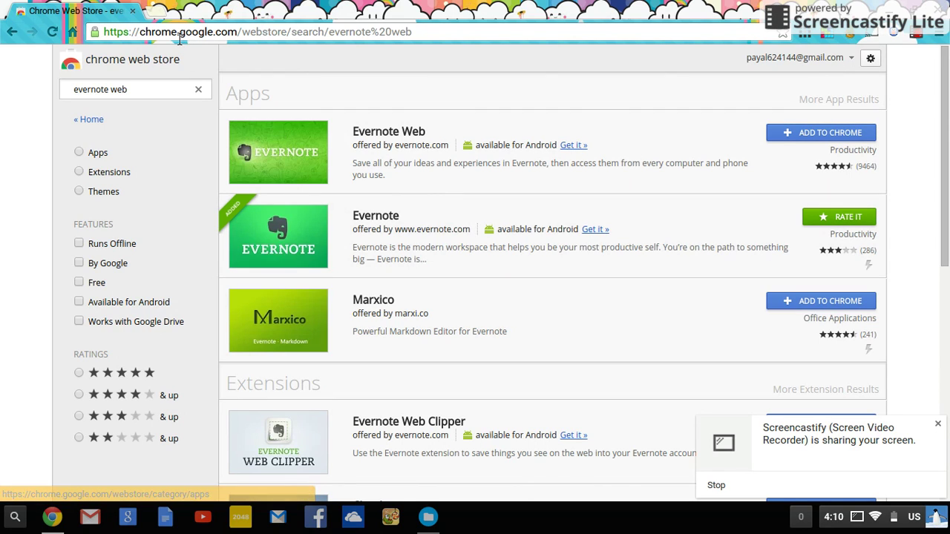
Search the web for "apk downloader" from a new tab and open the Evozi APK Downloader page.
{"action": "left_click", "coordinate": [158, 11]}
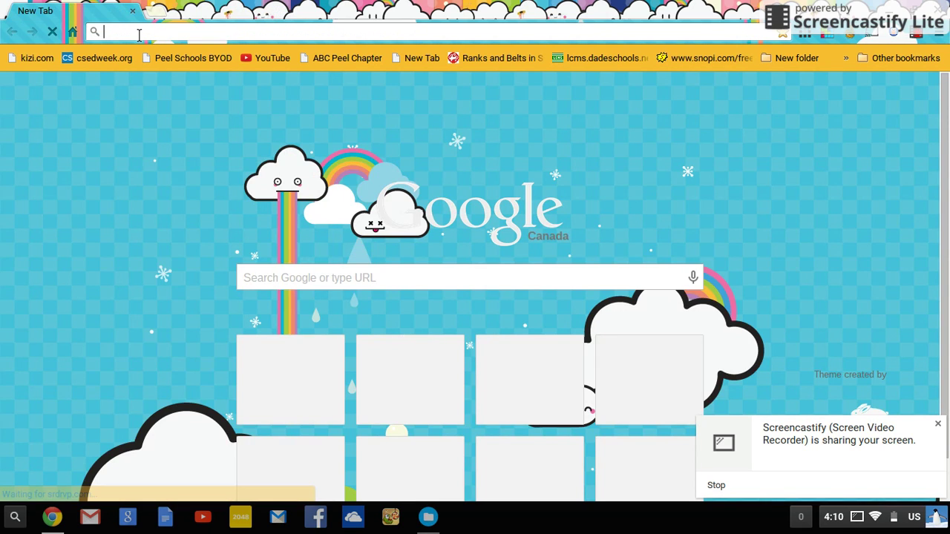
{"action": "type", "text": "apk downloader"}
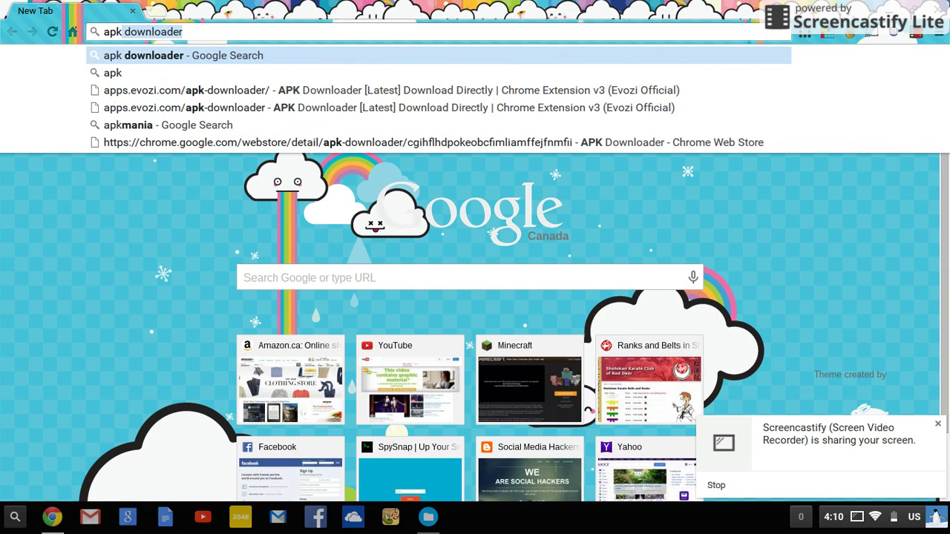
{"action": "key", "text": "Return"}
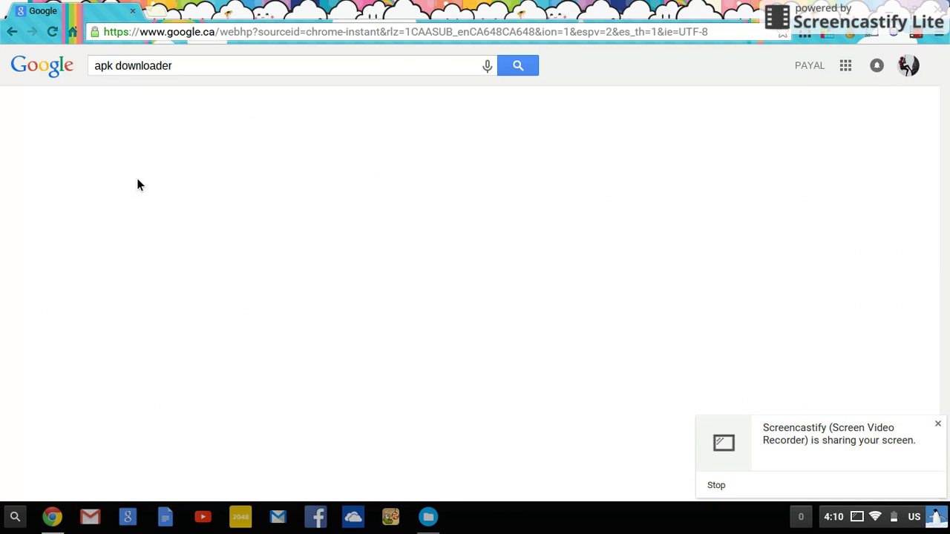
{"action": "left_click", "coordinate": [170, 173]}
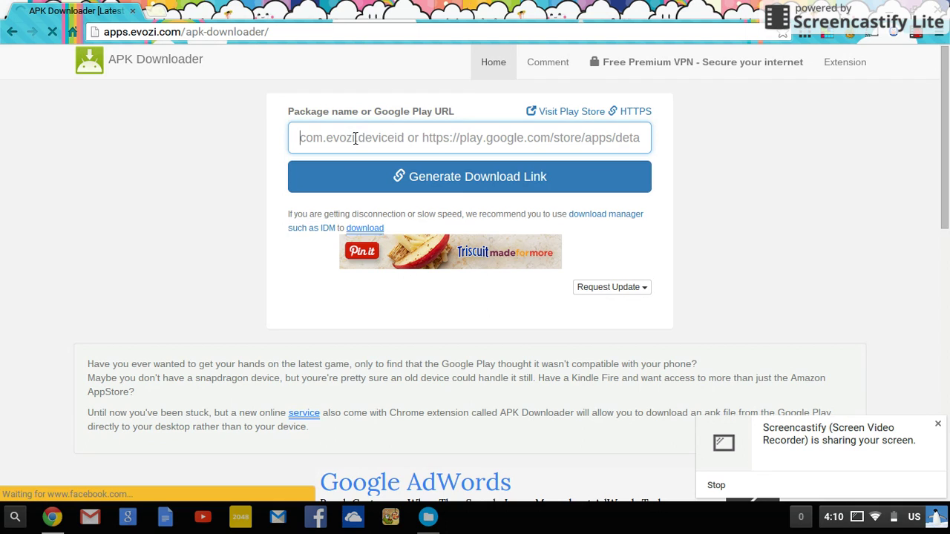
Search for "google play" in a new tab and open the Google Play store.
{"action": "left_click", "coordinate": [149, 16]}
{"action": "type", "text": "go"}
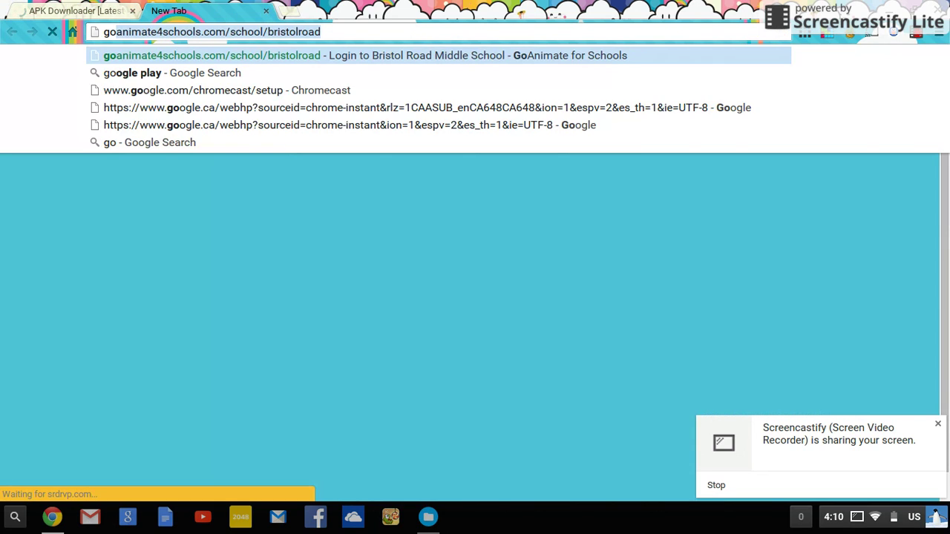
{"action": "type", "text": "ogl"}
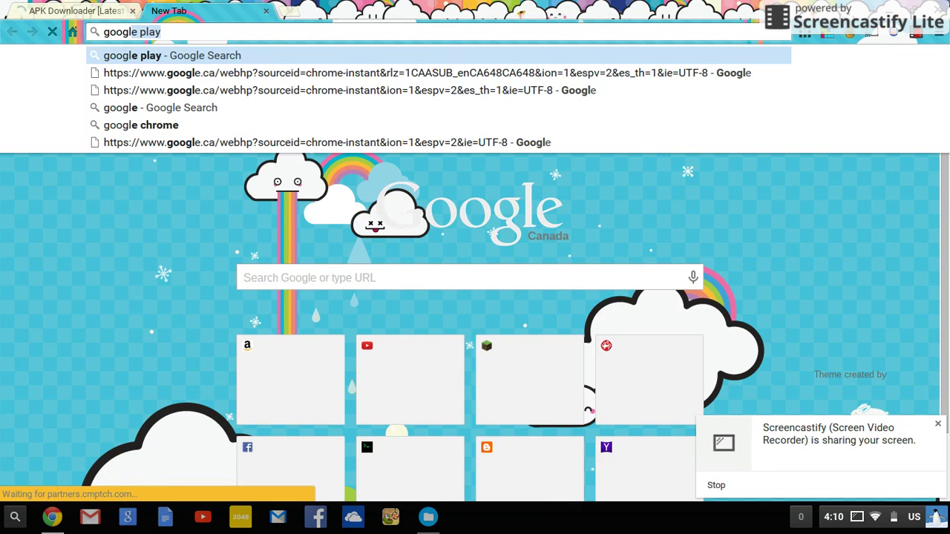
{"action": "key", "text": "Return"}
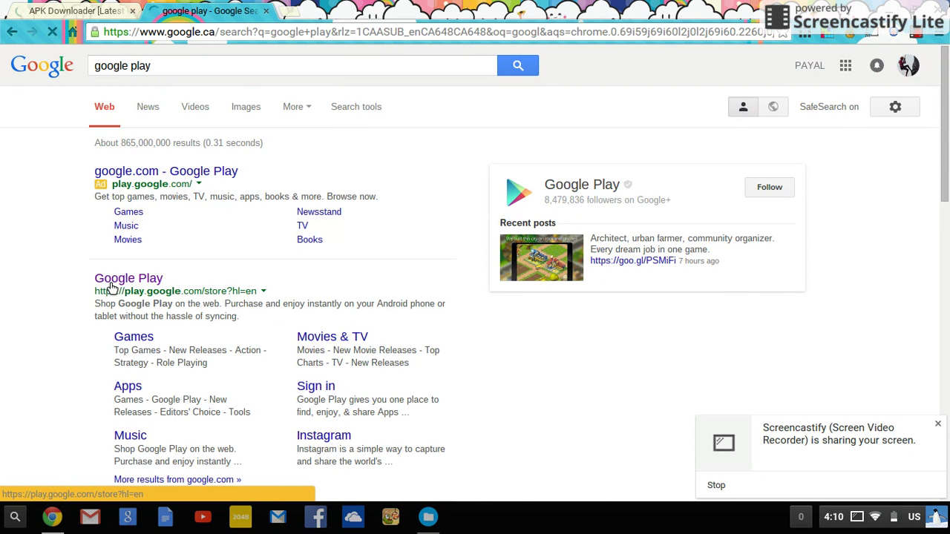
{"action": "left_click", "coordinate": [141, 283]}
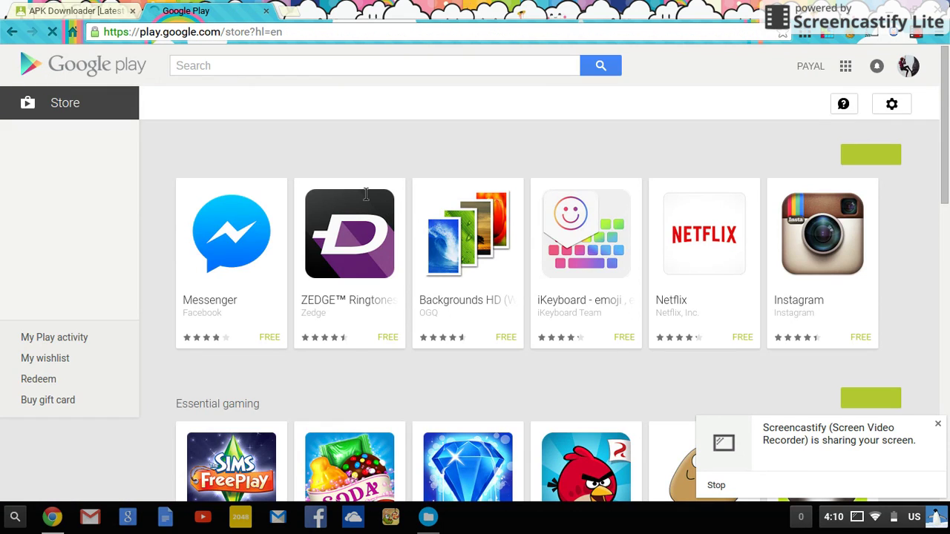
{"action": "left_click", "coordinate": [504, 216]}
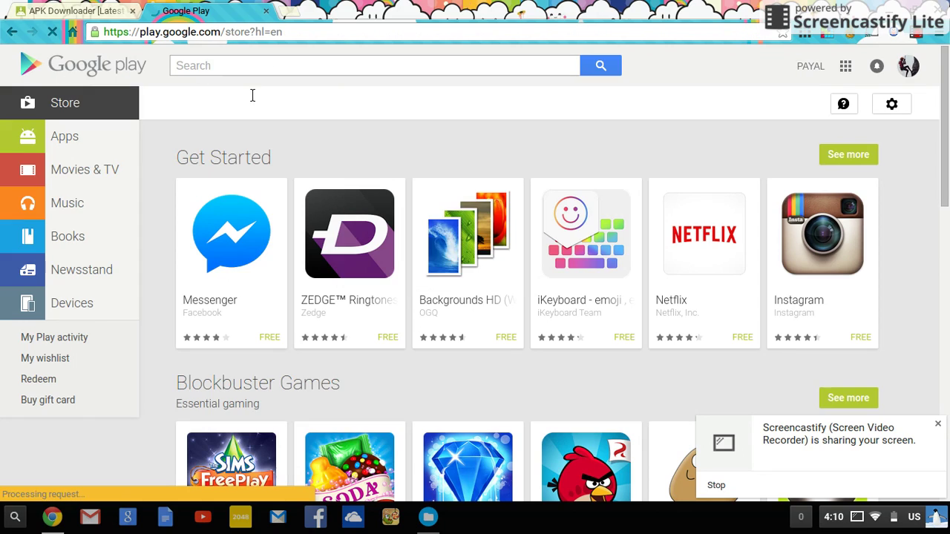
Search Google Play for "subway surfers".
{"action": "left_click", "coordinate": [284, 64]}
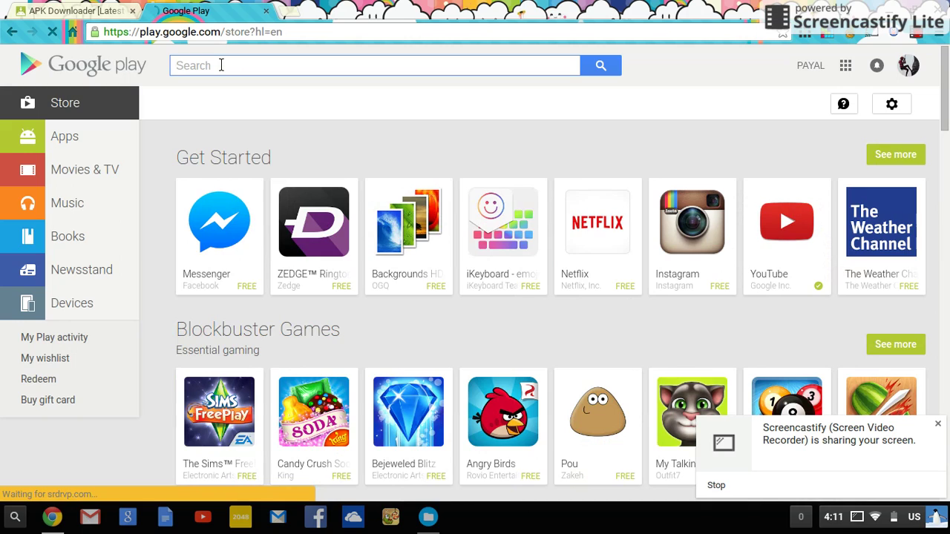
{"action": "left_click", "coordinate": [214, 66]}
{"action": "type", "text": "subway "}
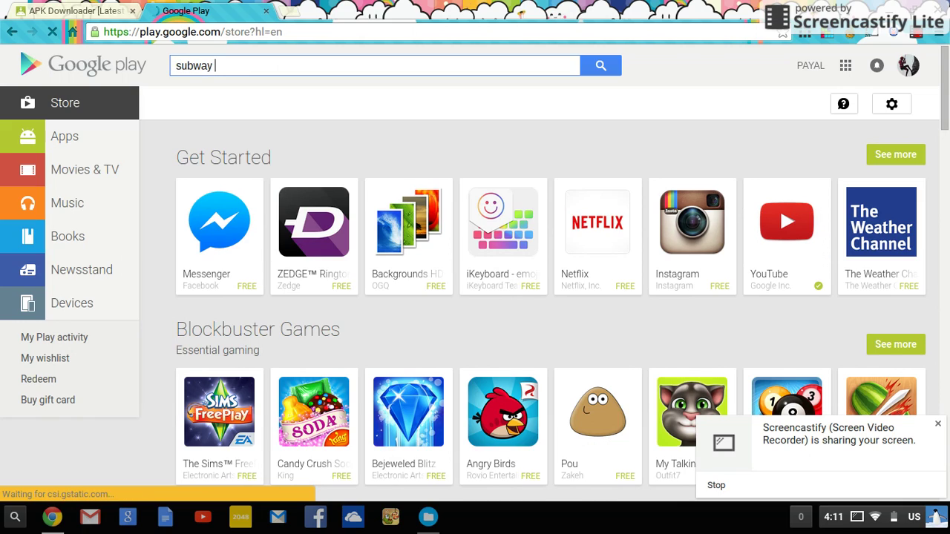
{"action": "type", "text": "surfers"}
{"action": "key", "text": "Return"}
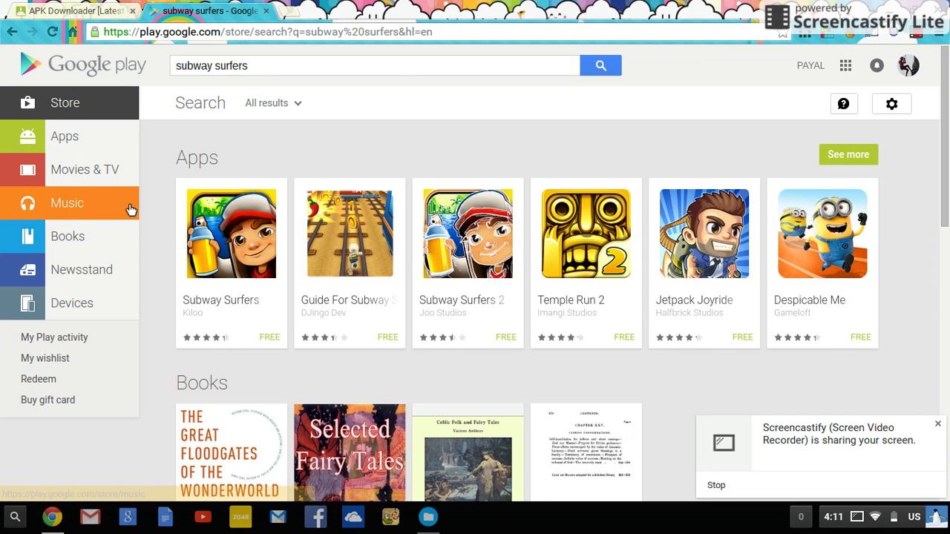
Copy the address of Kiloo's Subway Surfers store page into the Google Play URL field of APK Downloader.
{"action": "left_click", "coordinate": [219, 245]}
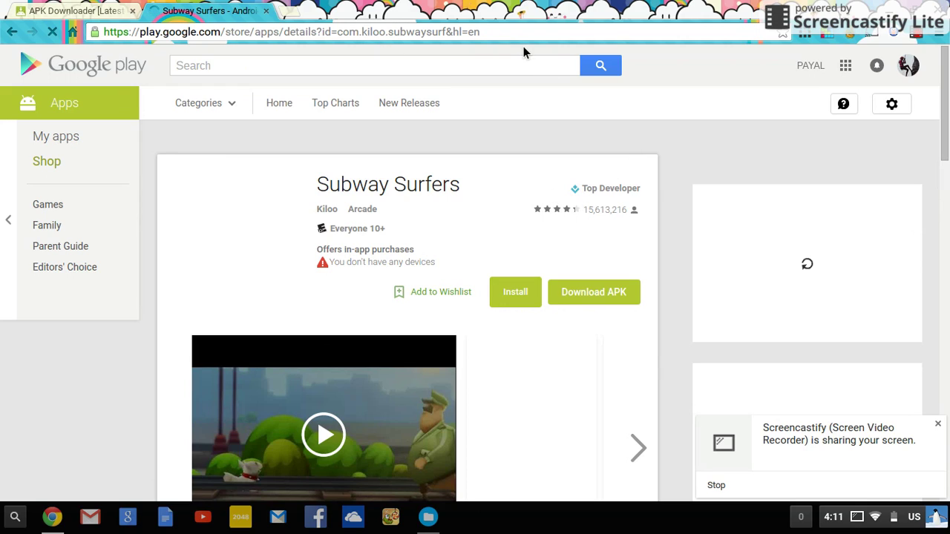
{"action": "left_click_drag", "start_coordinate": [502, 33], "coordinate": [92, 32]}
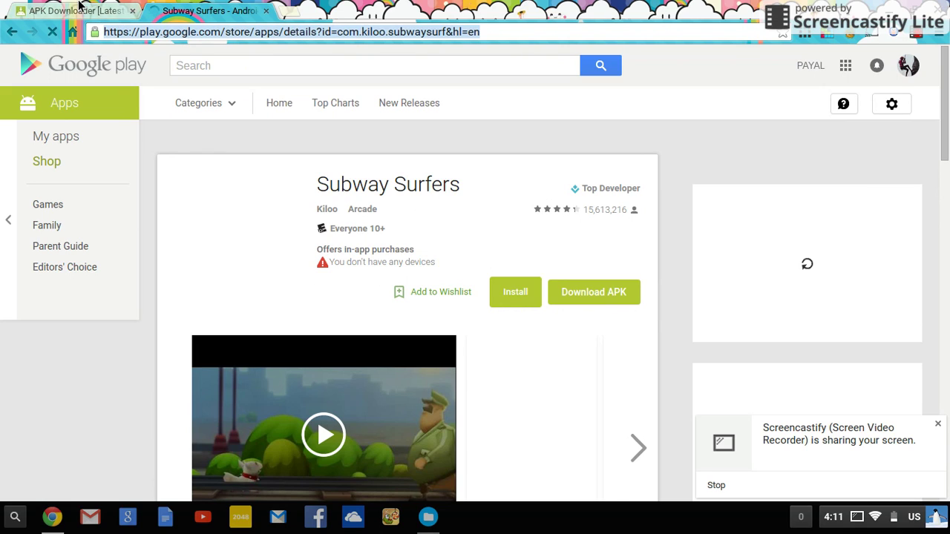
{"action": "left_click", "coordinate": [74, 11]}
{"action": "left_click", "coordinate": [330, 141]}
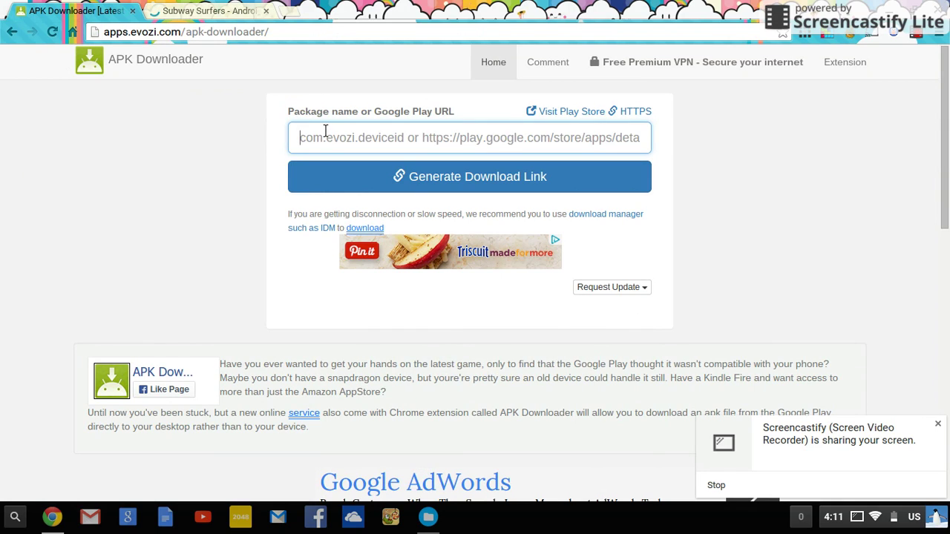
{"action": "key", "text": "ctrl+v"}
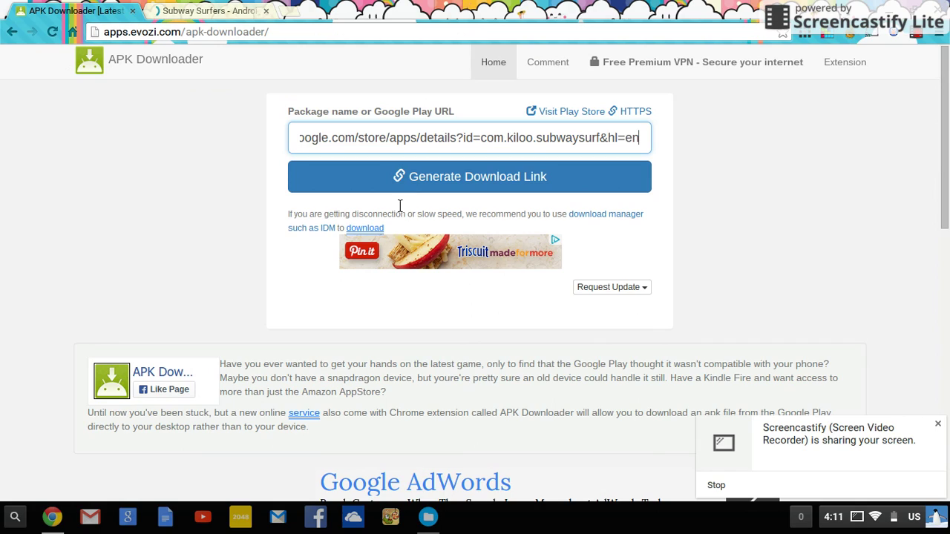
Generate the download link for Subway Surfers and start downloading the com.kiloo.subwaysurf APK.
{"action": "left_click", "coordinate": [319, 177]}
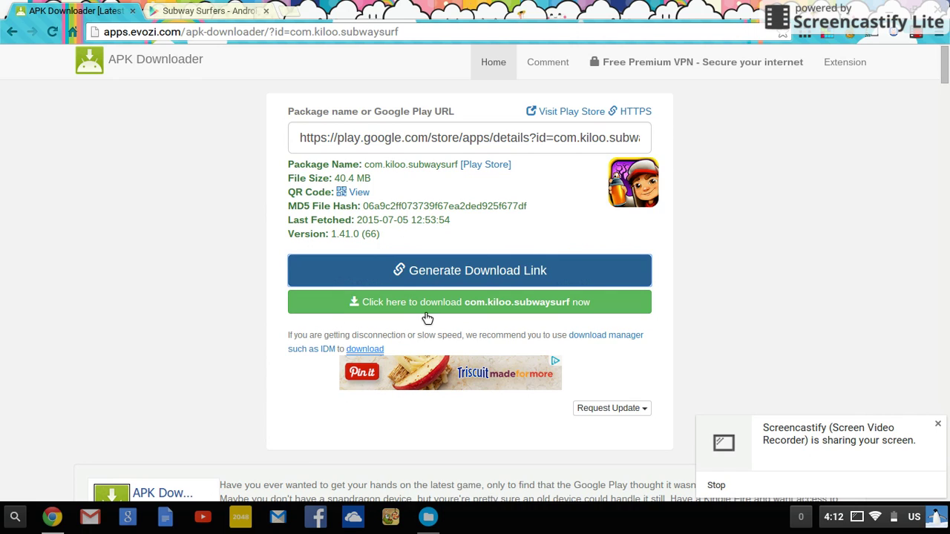
{"action": "left_click", "coordinate": [492, 306]}
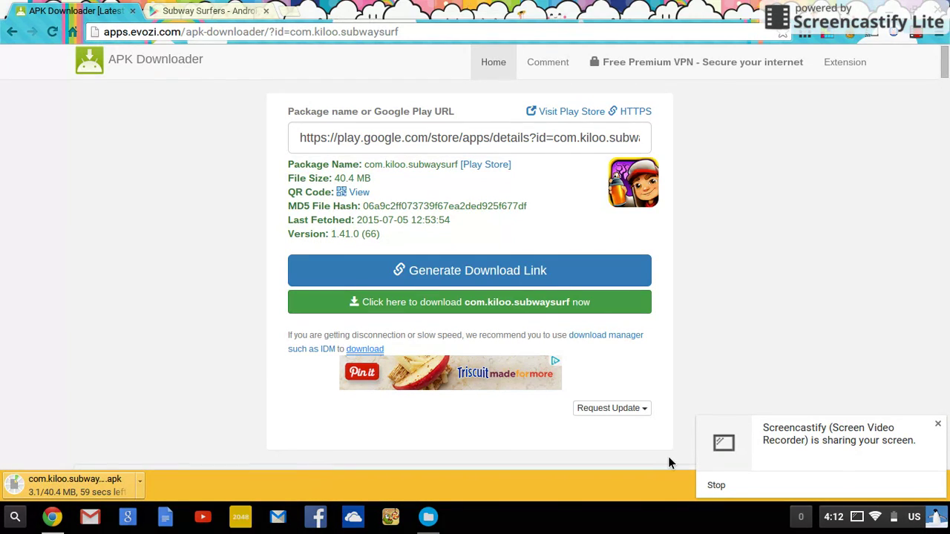
{"action": "left_click", "coordinate": [939, 426]}
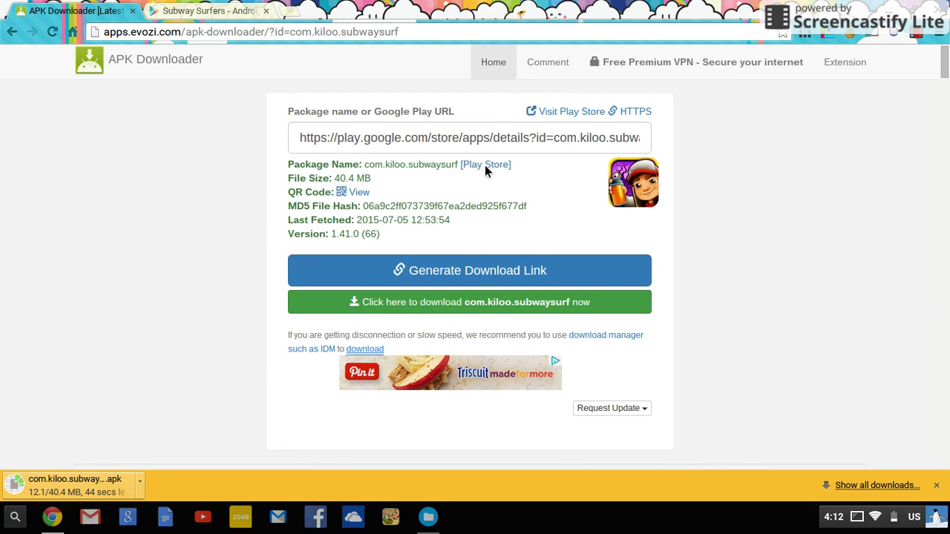
Close the pop-up video advertisement on the APK Downloader page and minimize the browser window.
{"action": "left_click", "coordinate": [894, 9]}
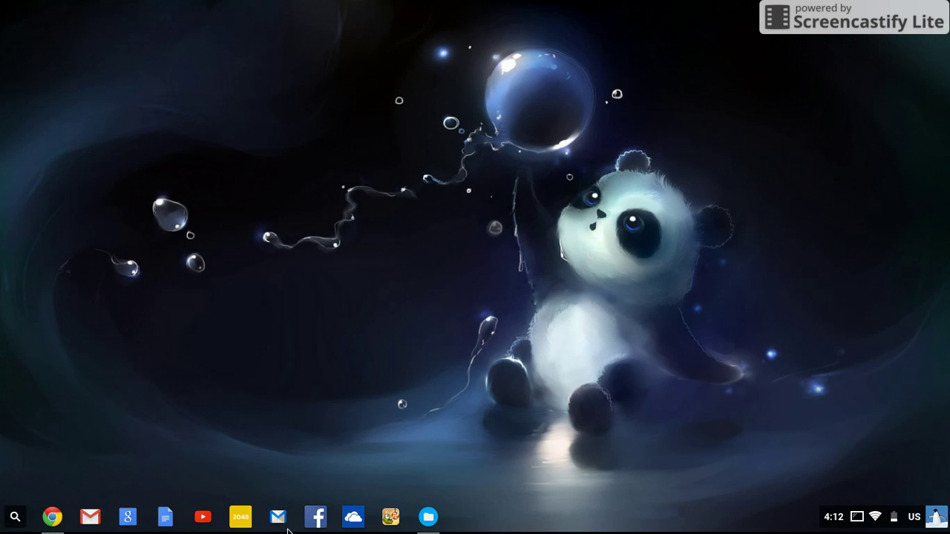
{"action": "left_click", "coordinate": [49, 528]}
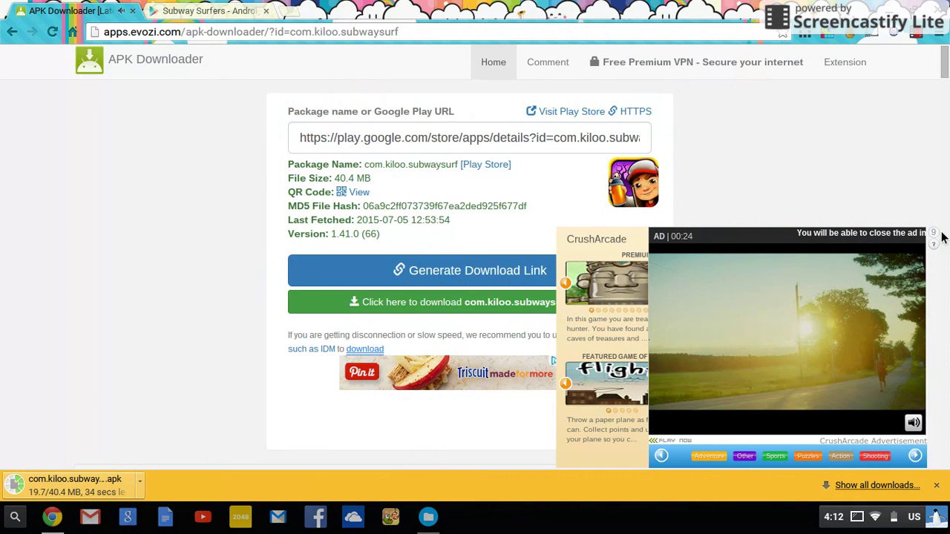
{"action": "mouse_move", "coordinate": [913, 417]}
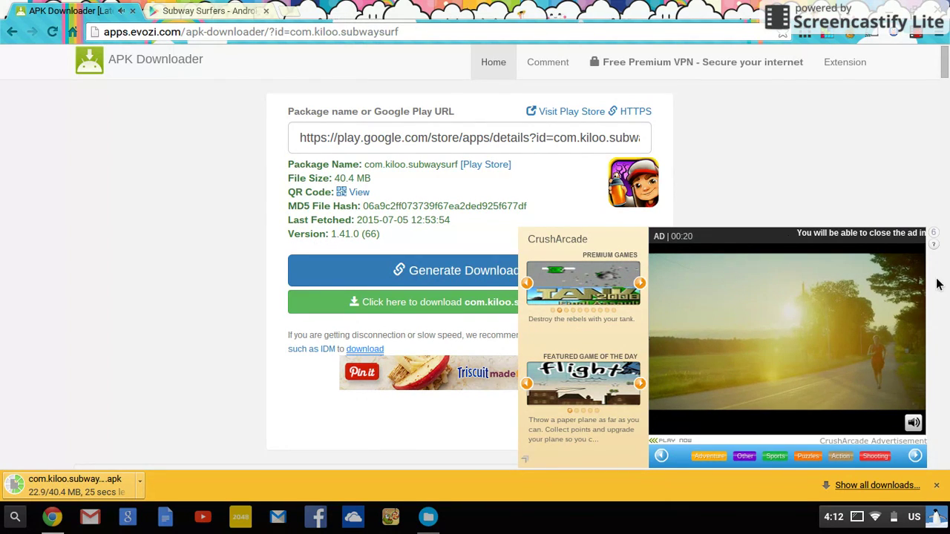
{"action": "left_click", "coordinate": [936, 238]}
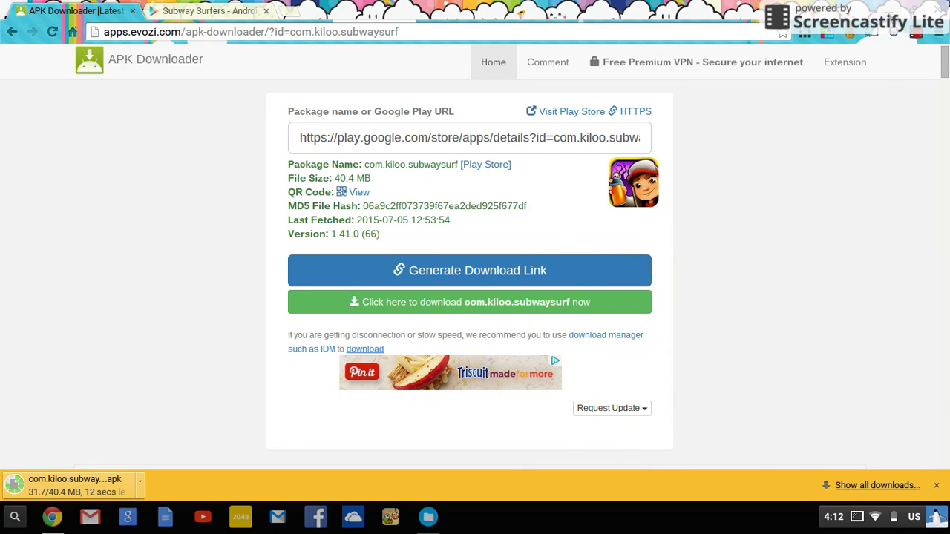
{"action": "key", "text": "alt+minus"}
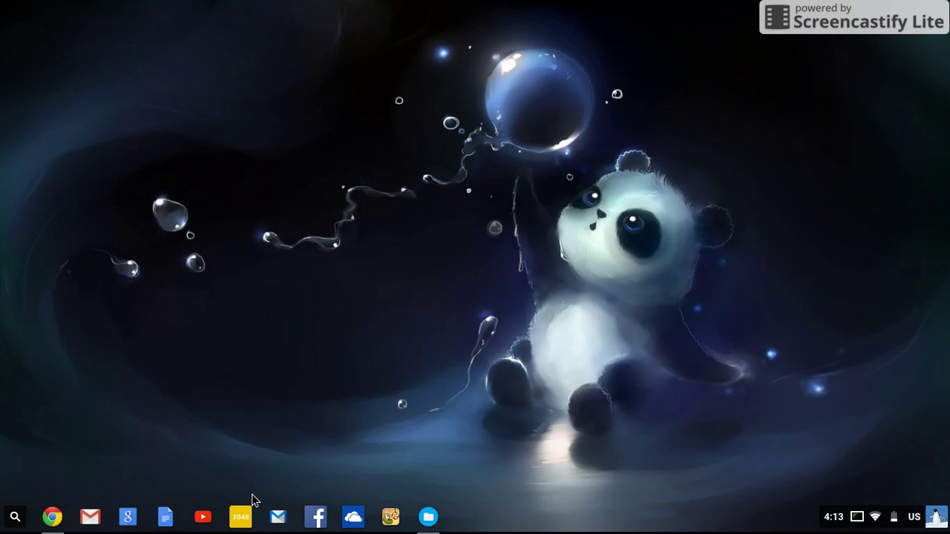
Launch the twerk app from the full list of installed apps.
{"action": "left_click", "coordinate": [17, 518]}
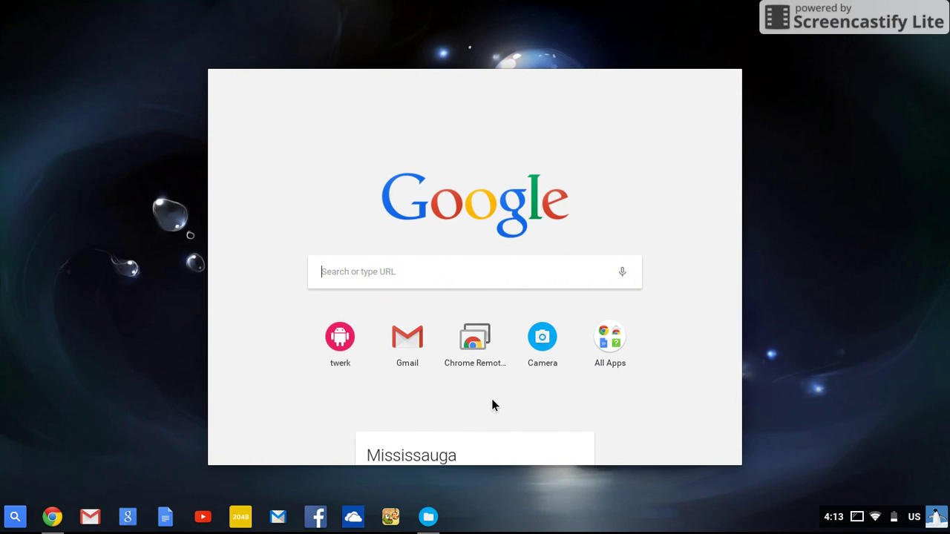
{"action": "left_click", "coordinate": [606, 347]}
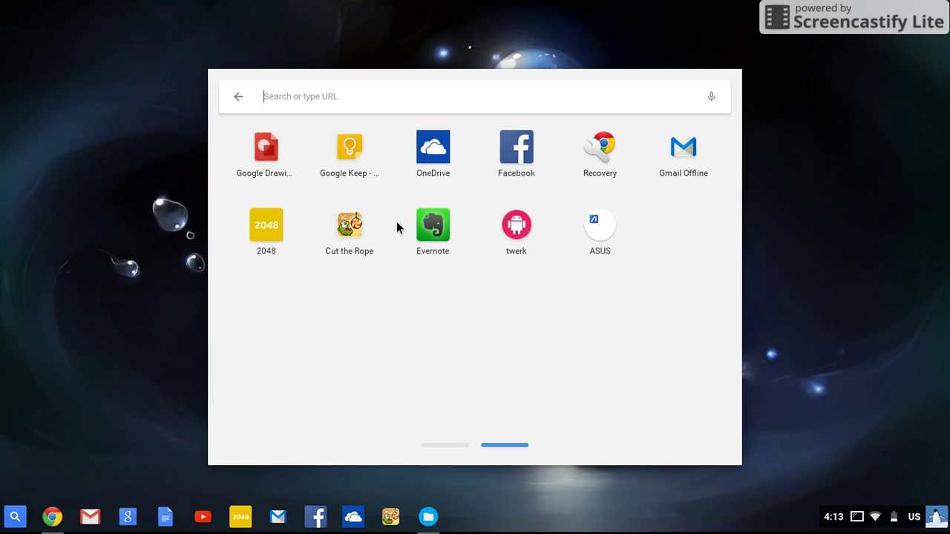
{"action": "left_click", "coordinate": [526, 227]}
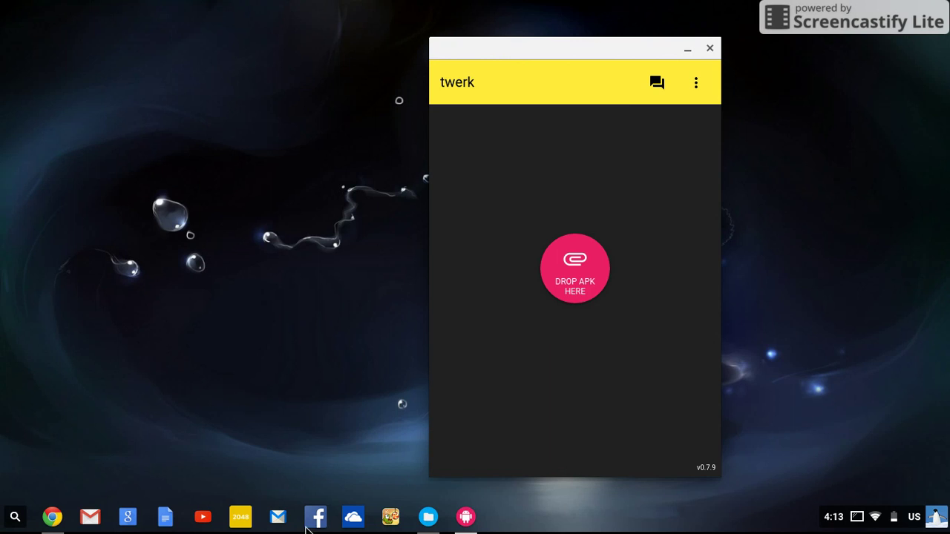
Show the downloaded com.kiloo.subwaysurf APK in its folder and minimize the browser to leave the file window beside twerk.
{"action": "left_click", "coordinate": [55, 521]}
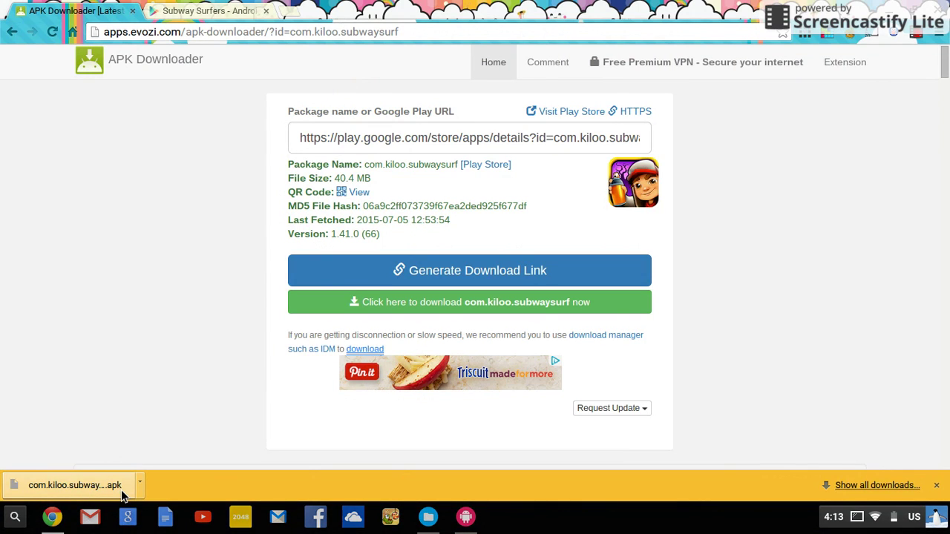
{"action": "left_click", "coordinate": [139, 484]}
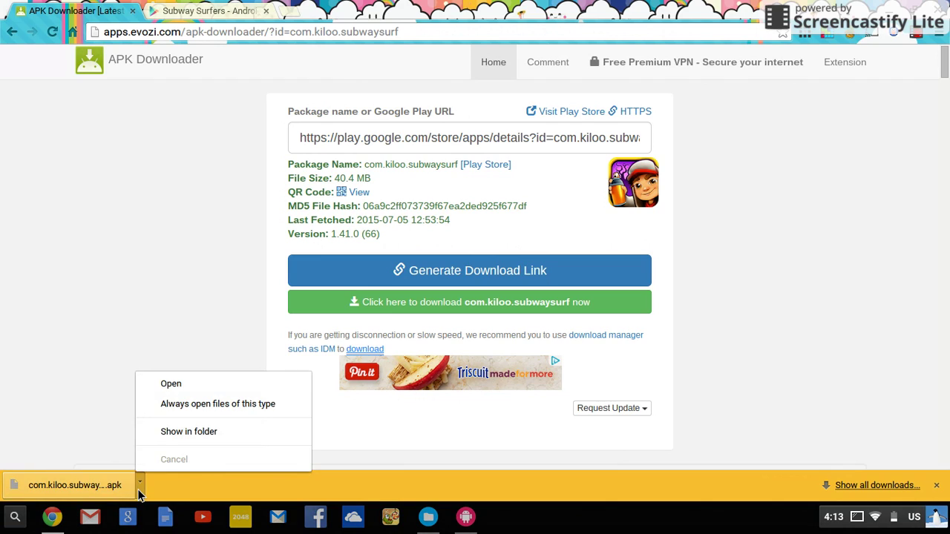
{"action": "left_click", "coordinate": [179, 437]}
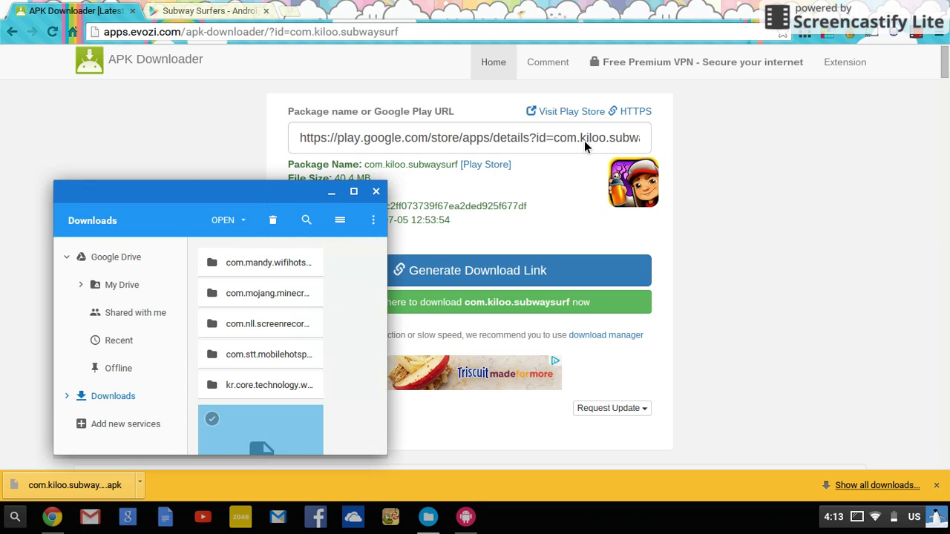
{"action": "left_click", "coordinate": [898, 14]}
{"action": "left_click", "coordinate": [899, 11]}
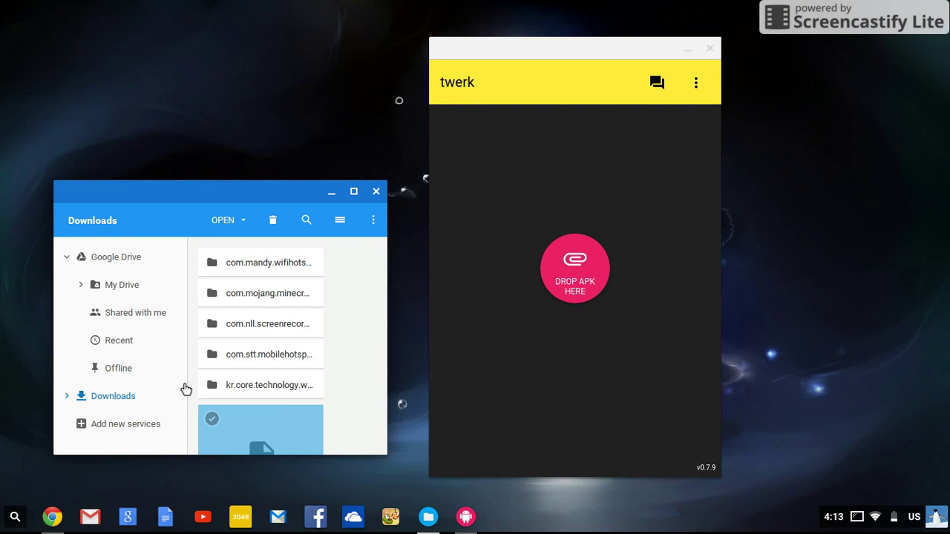
Load the com.kiloo.subwaysurf APK from the Downloads folder into twerk.
{"action": "left_click_drag", "start_coordinate": [250, 384], "coordinate": [156, 361]}
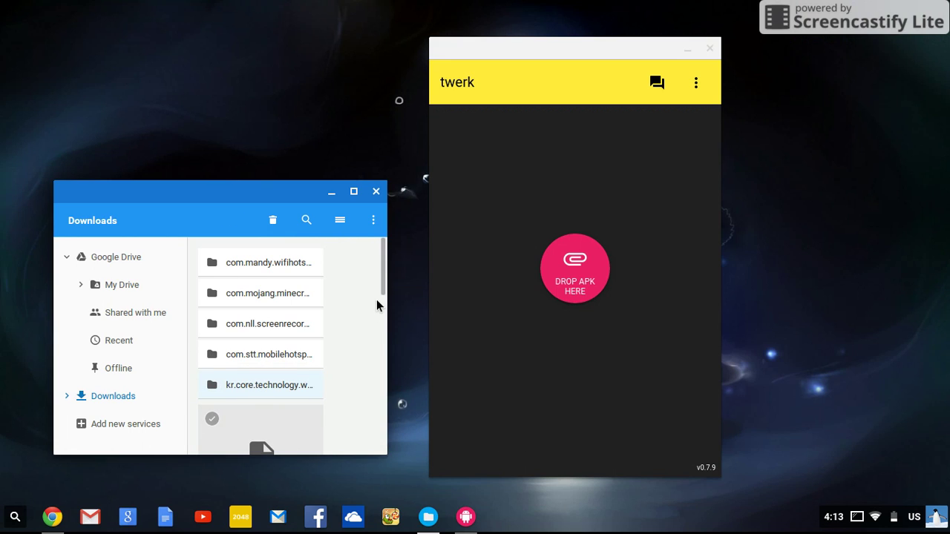
{"action": "scroll", "coordinate": [385, 308], "scroll_direction": "down", "scroll_amount": 2}
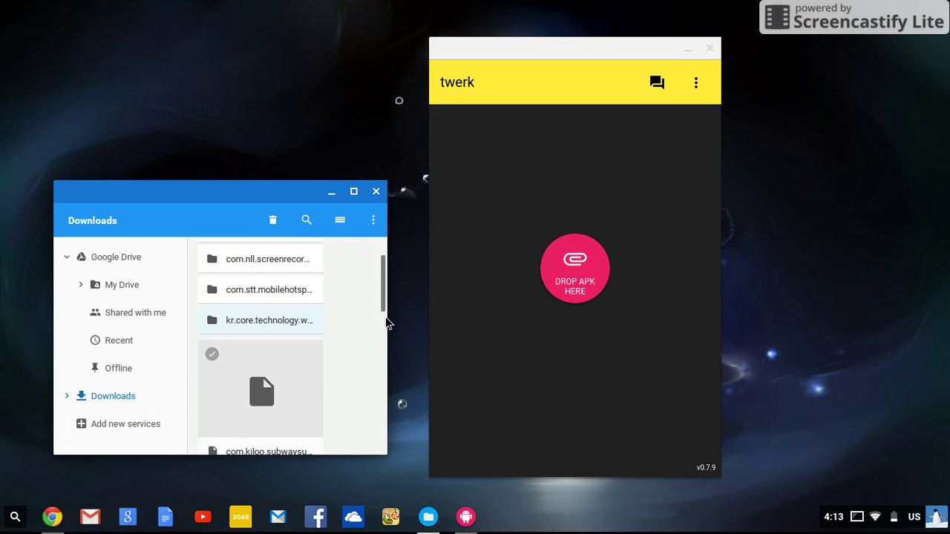
{"action": "scroll", "coordinate": [384, 334], "scroll_direction": "down", "scroll_amount": 4}
{"action": "left_click_drag", "start_coordinate": [293, 314], "coordinate": [505, 265]}
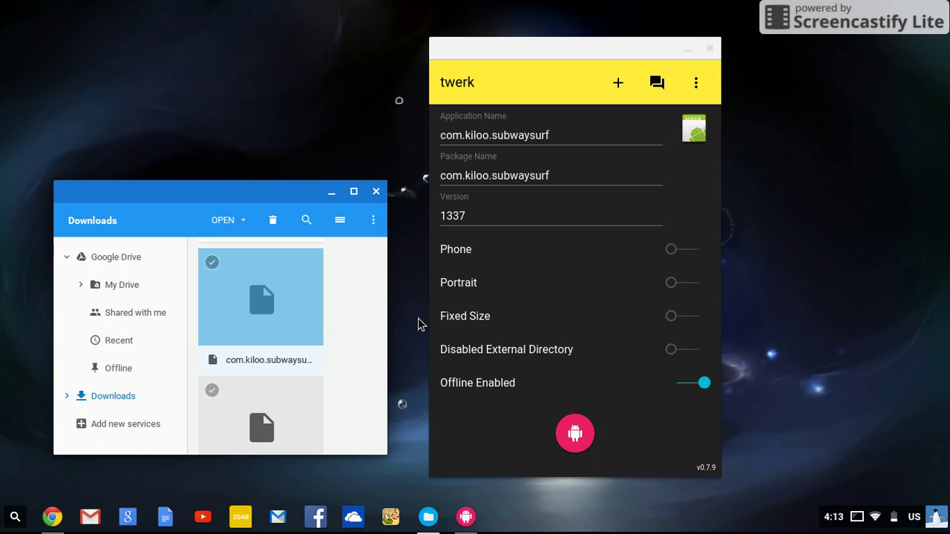
Set the package to Tablet, Landscape and Scale, and build it into the Downloads folder.
{"action": "left_click", "coordinate": [671, 260]}
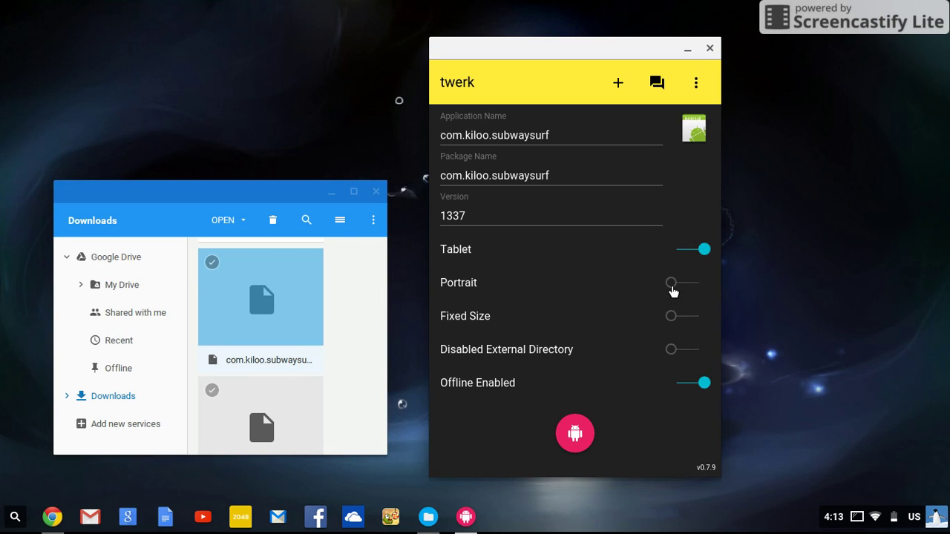
{"action": "left_click", "coordinate": [671, 283]}
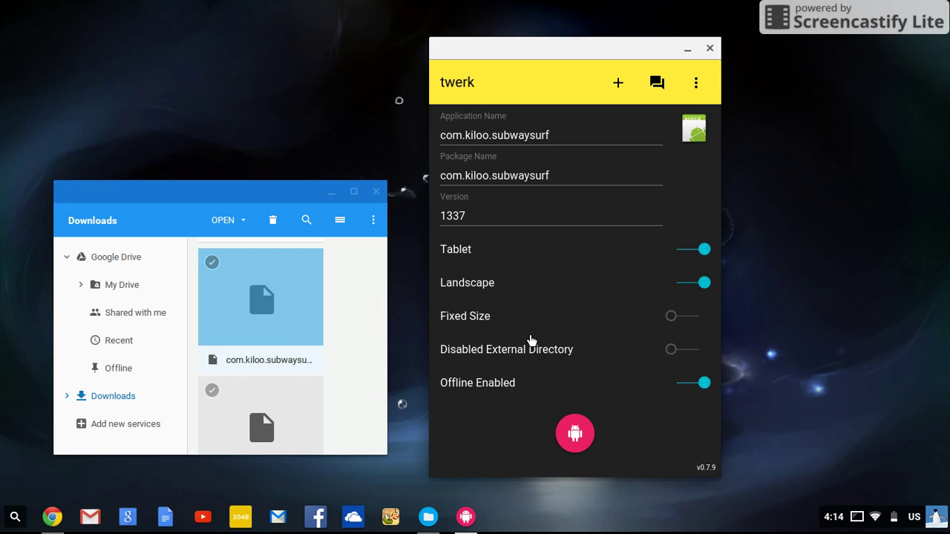
{"action": "left_click", "coordinate": [675, 319]}
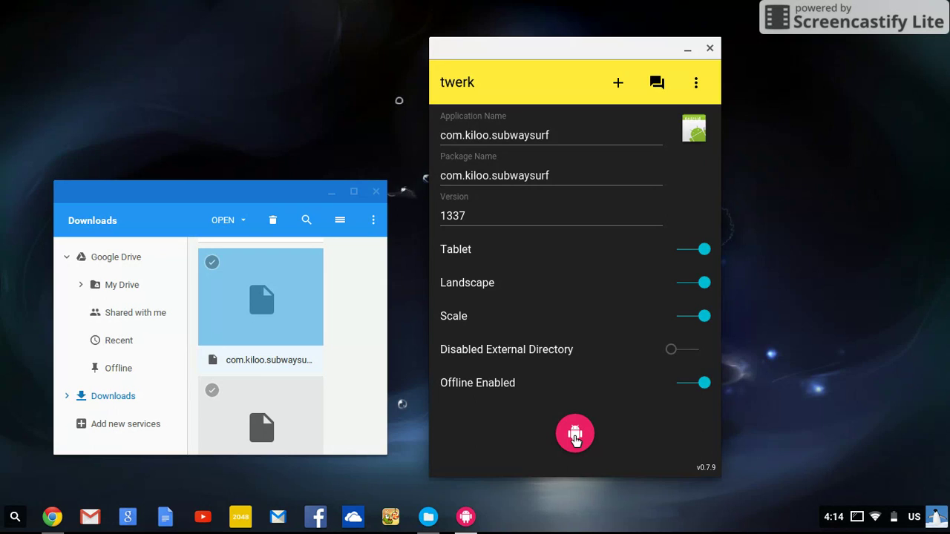
{"action": "left_click", "coordinate": [575, 437]}
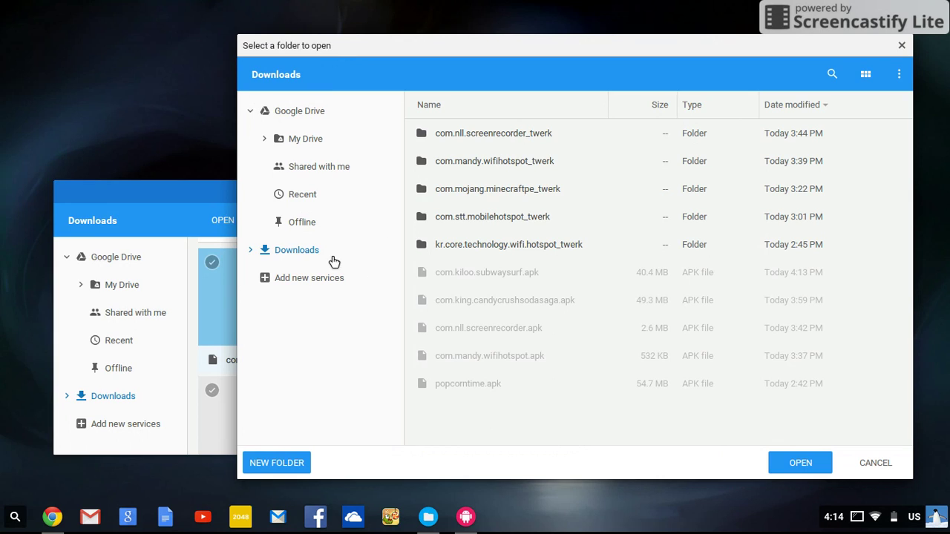
{"action": "left_click", "coordinate": [803, 468]}
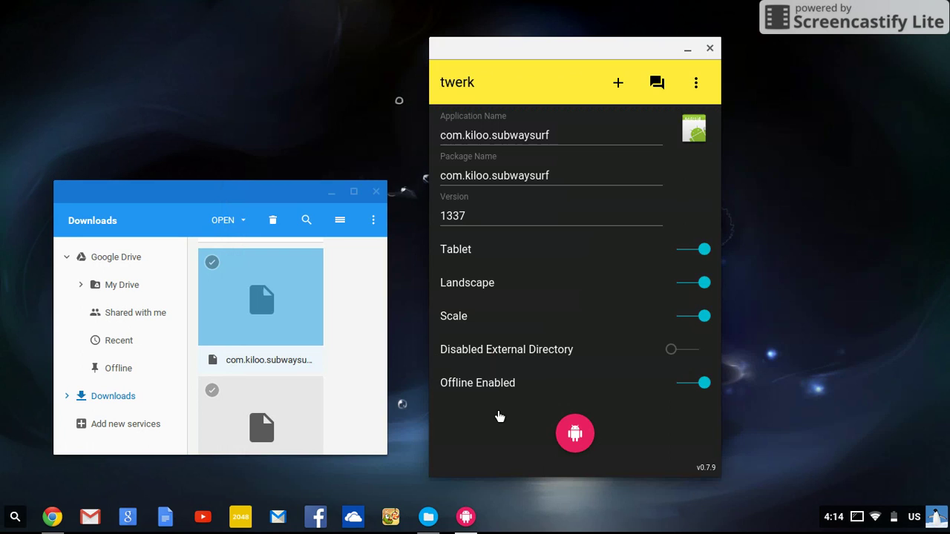
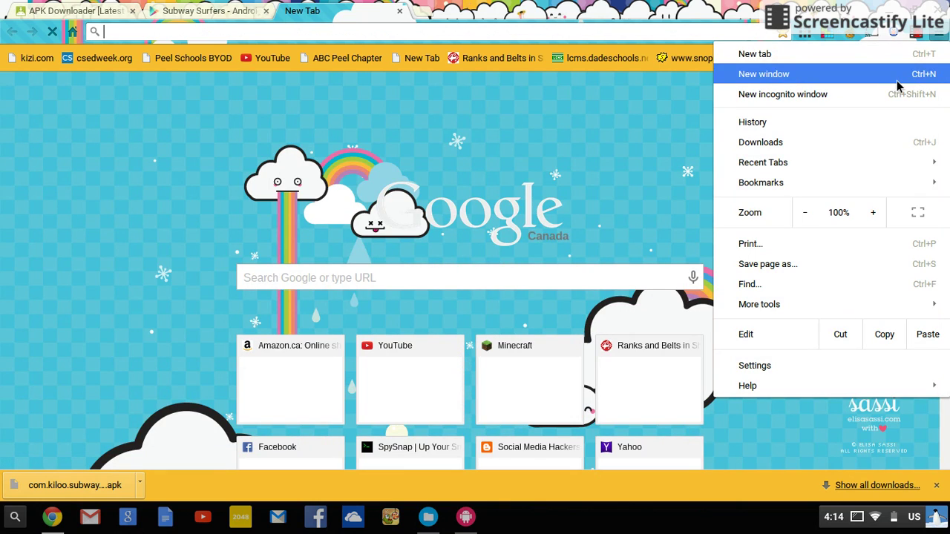
Open the browser's Extensions management page.
{"action": "left_click", "coordinate": [646, 121]}
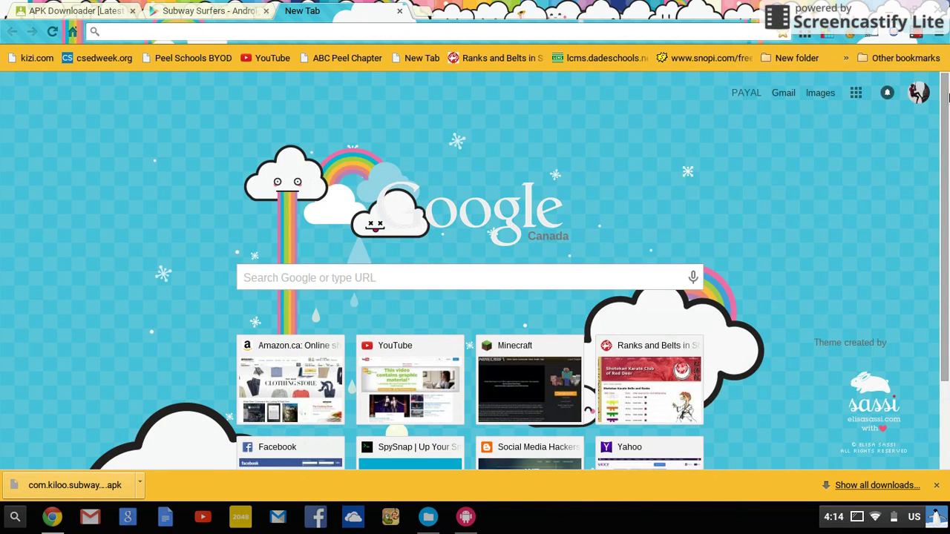
{"action": "left_click", "coordinate": [936, 35]}
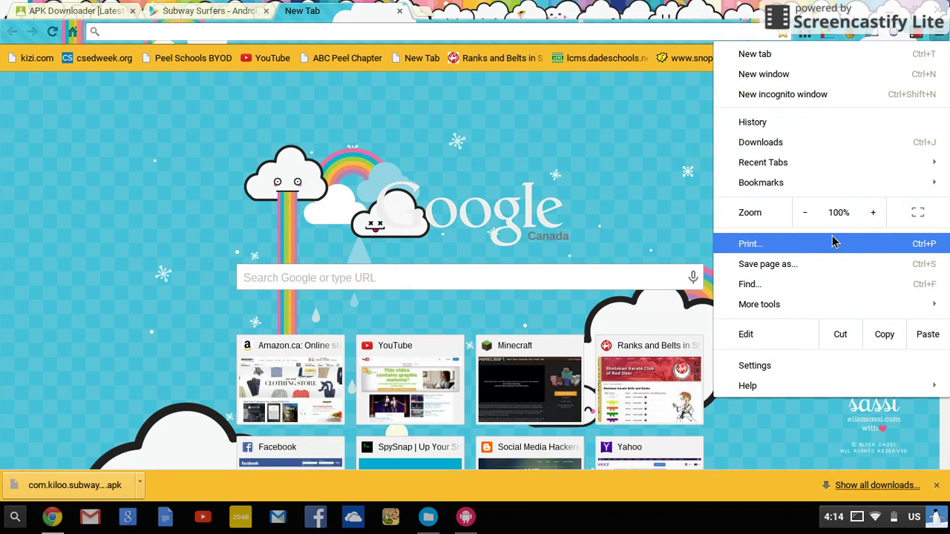
{"action": "mouse_move", "coordinate": [834, 304]}
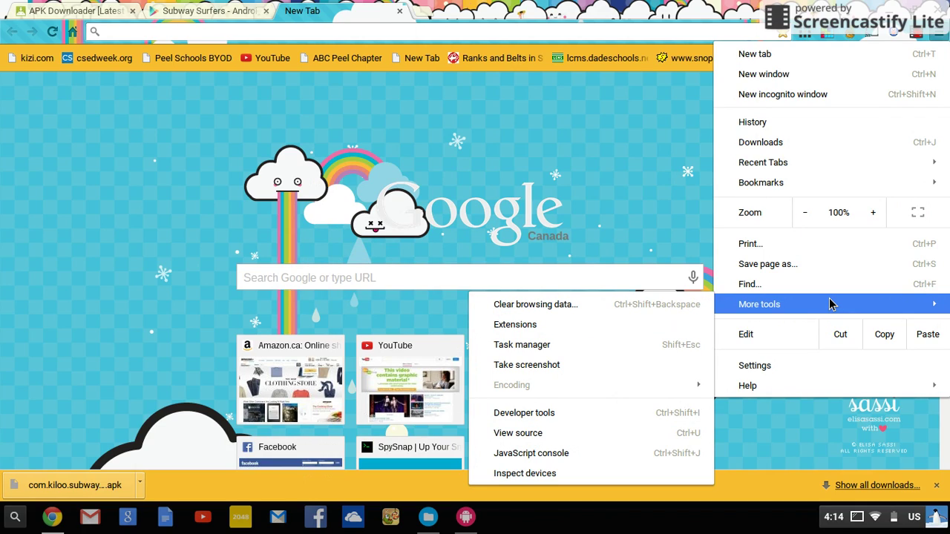
{"action": "left_click", "coordinate": [568, 323]}
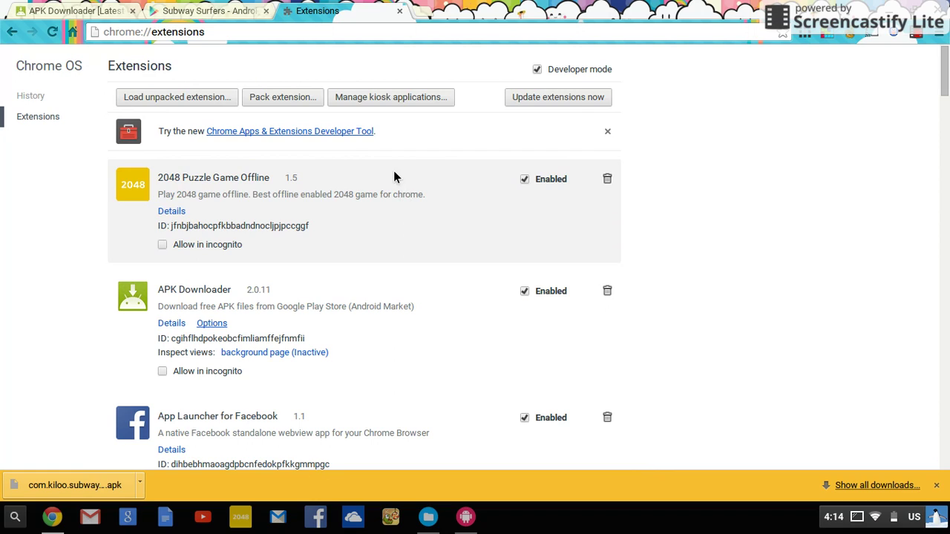
Make sure Developer mode is enabled and load the com.kiloo.subwaysurf_twerk folder as an unpacked extension.
{"action": "left_click", "coordinate": [564, 71]}
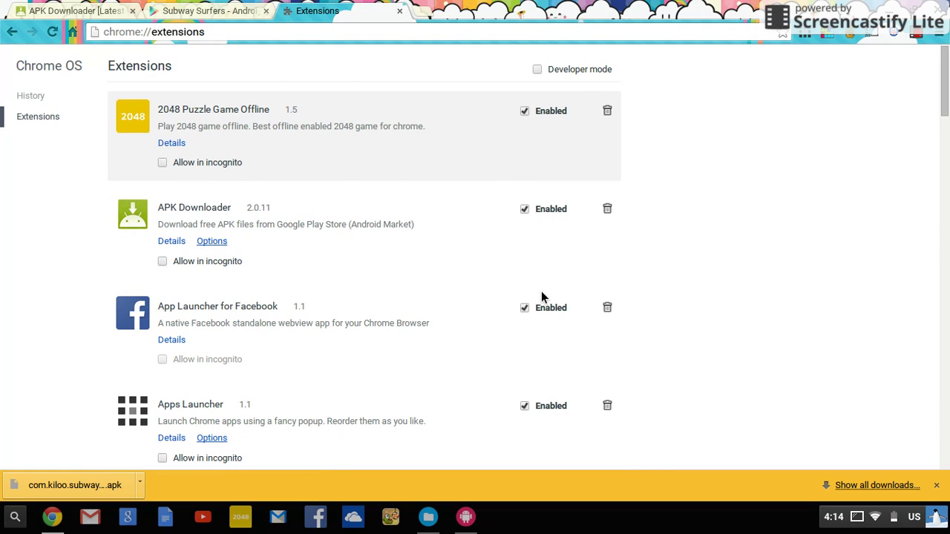
{"action": "left_click", "coordinate": [537, 70]}
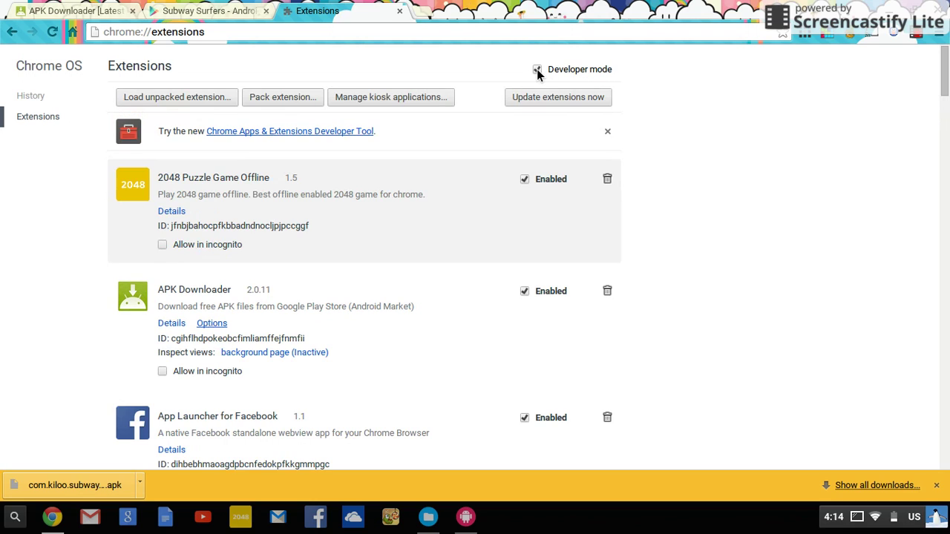
{"action": "left_click", "coordinate": [185, 98]}
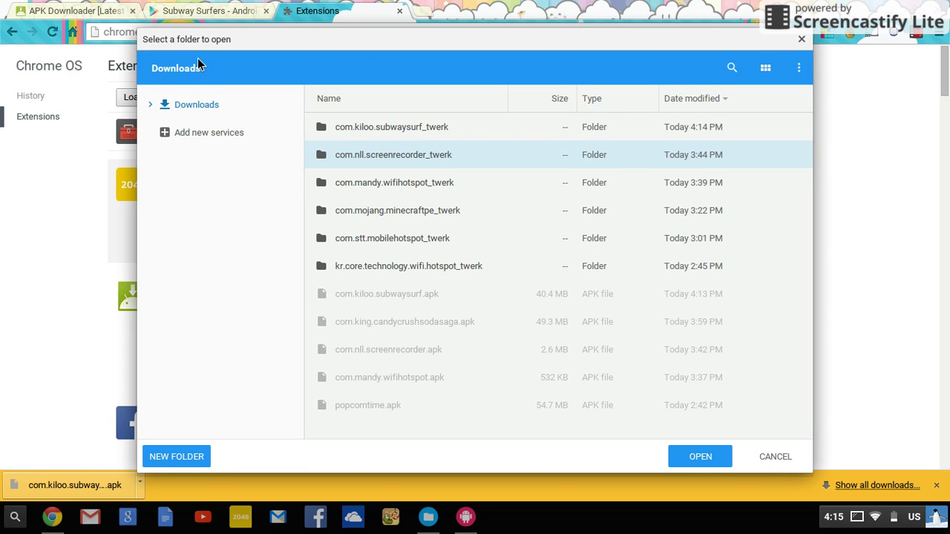
{"action": "left_click", "coordinate": [377, 127]}
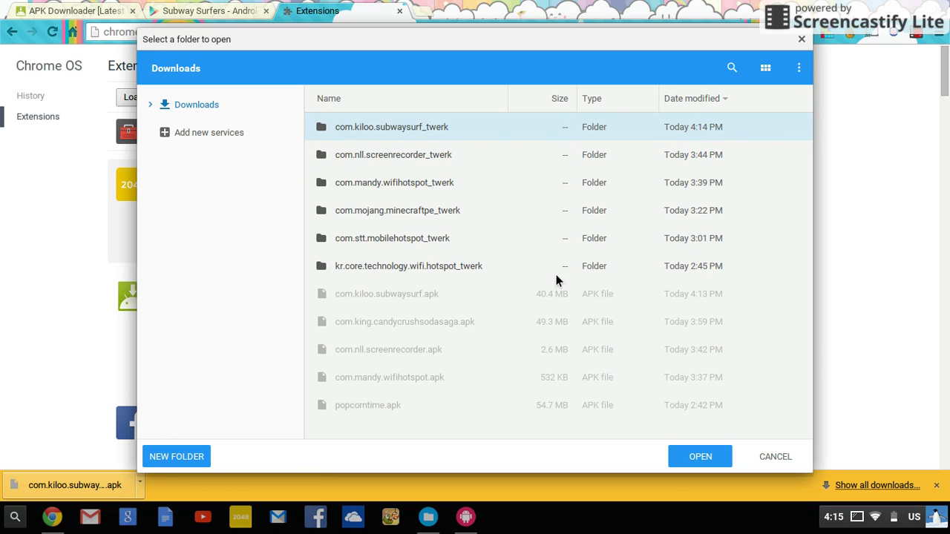
{"action": "left_click", "coordinate": [694, 458]}
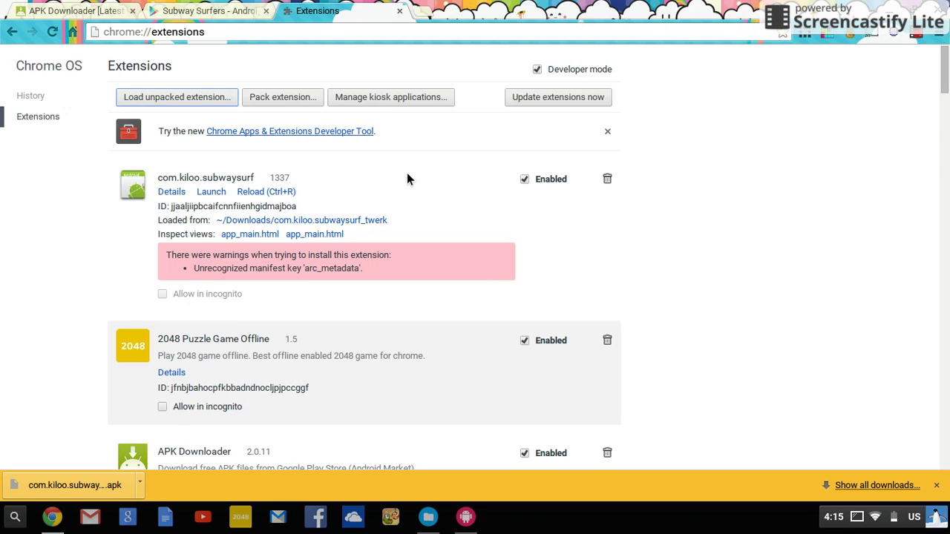
Close the browser, the twerk app and the Downloads file window.
{"action": "left_click", "coordinate": [932, 6]}
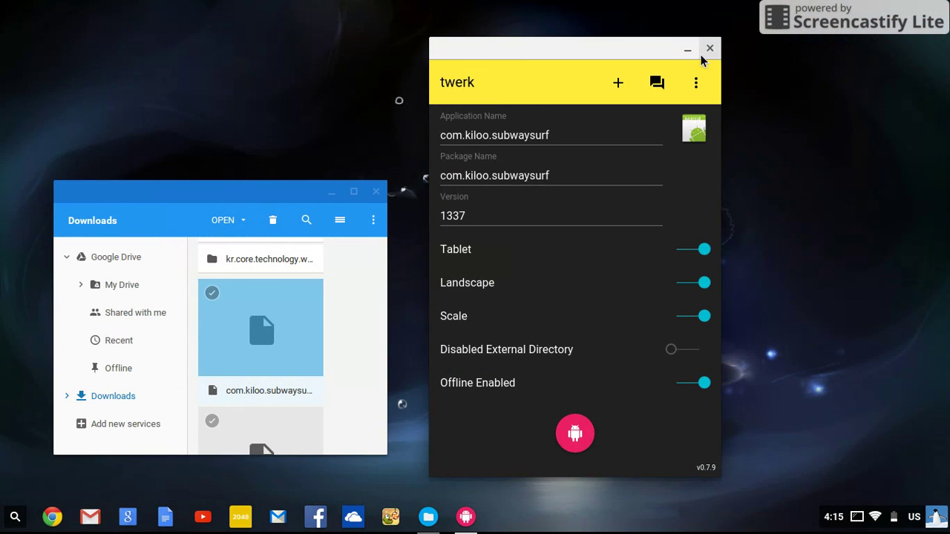
{"action": "left_click", "coordinate": [709, 48]}
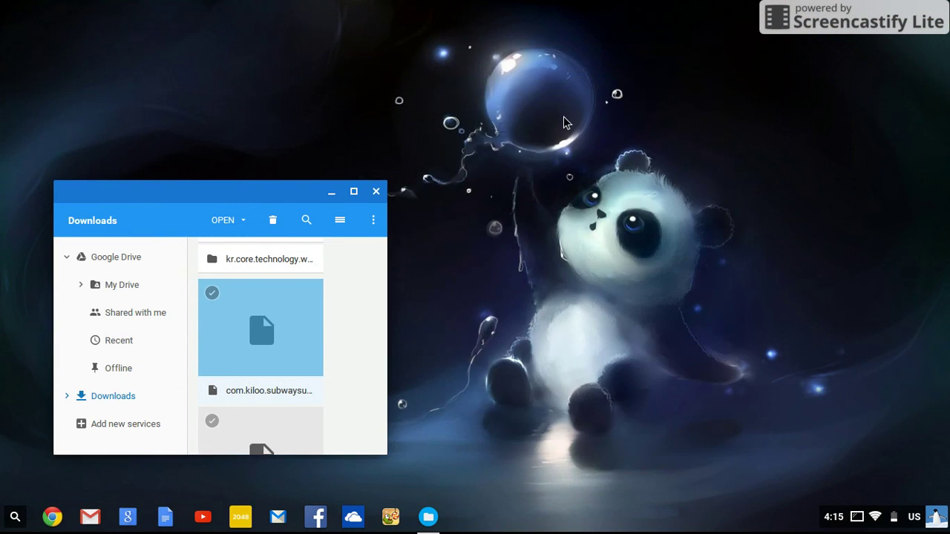
{"action": "left_click", "coordinate": [375, 193]}
Launch the com.kiloo.subwaysurf app from the full list of installed apps and maximize its window.
{"action": "left_click", "coordinate": [17, 517]}
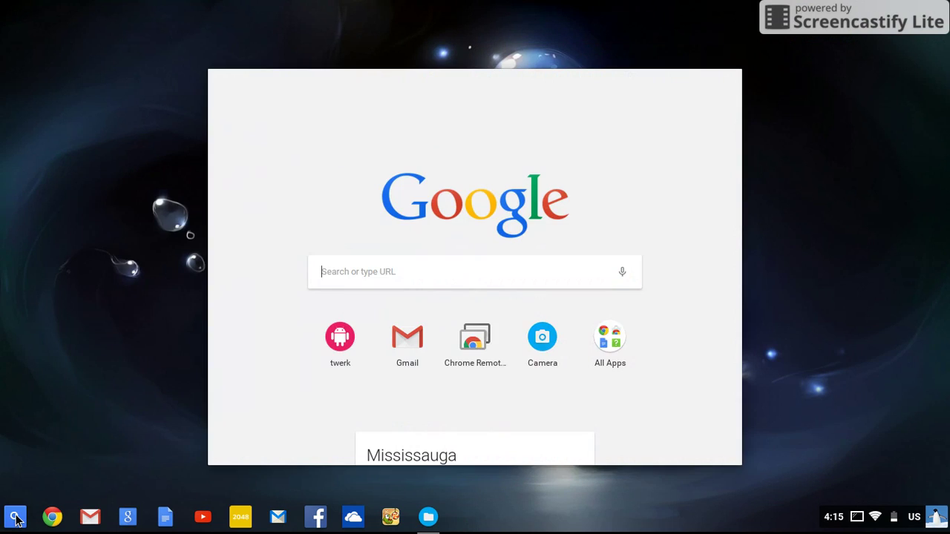
{"action": "left_click", "coordinate": [609, 337]}
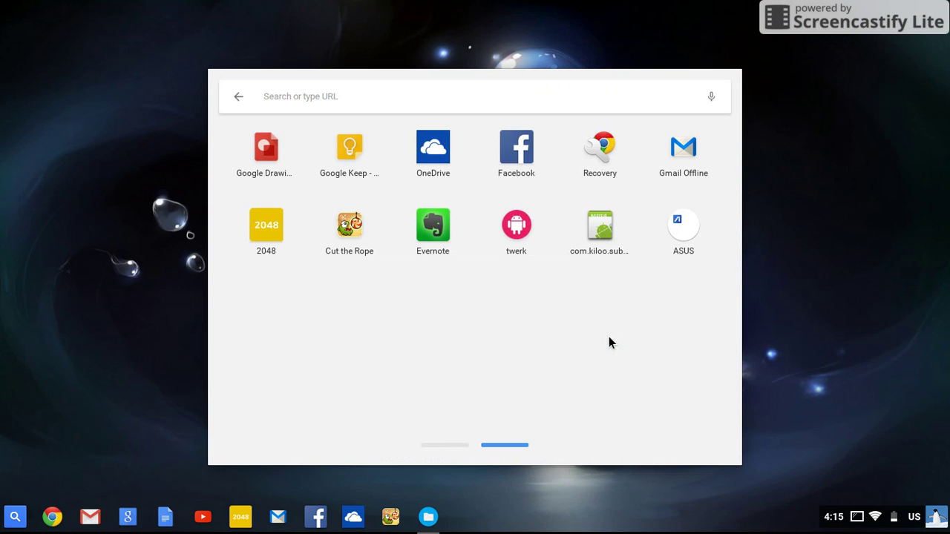
{"action": "left_click", "coordinate": [588, 231]}
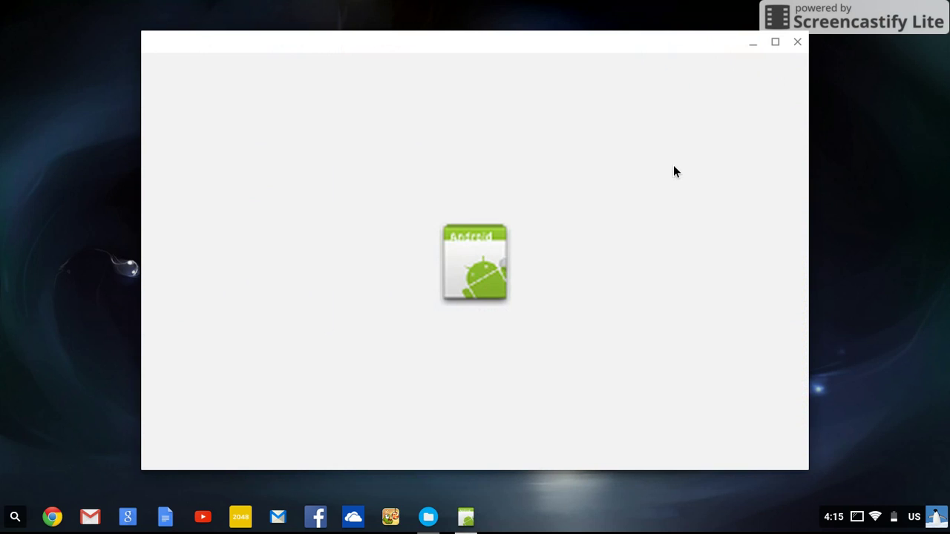
{"action": "left_click", "coordinate": [774, 44]}
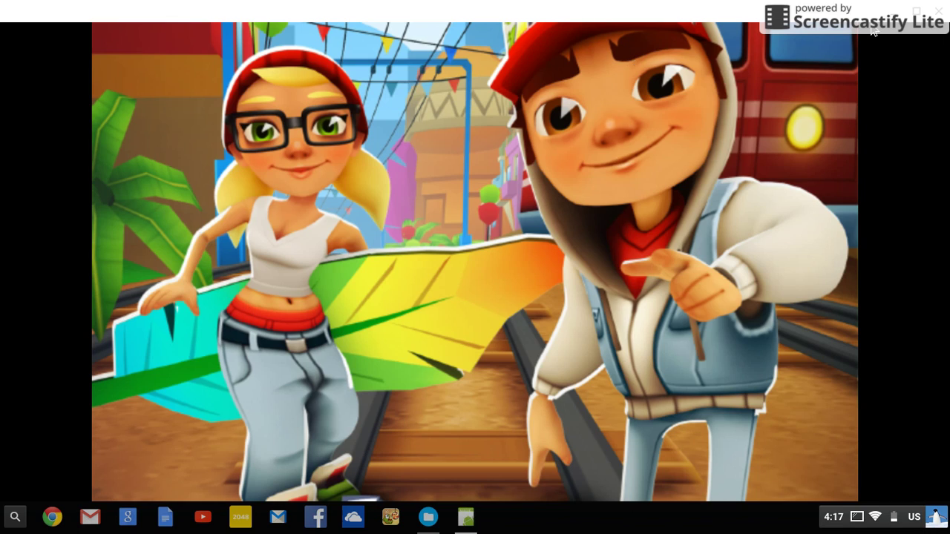
Minimize the Subway Surfers window, open a new browser window and minimize that too.
{"action": "left_click", "coordinate": [898, 11]}
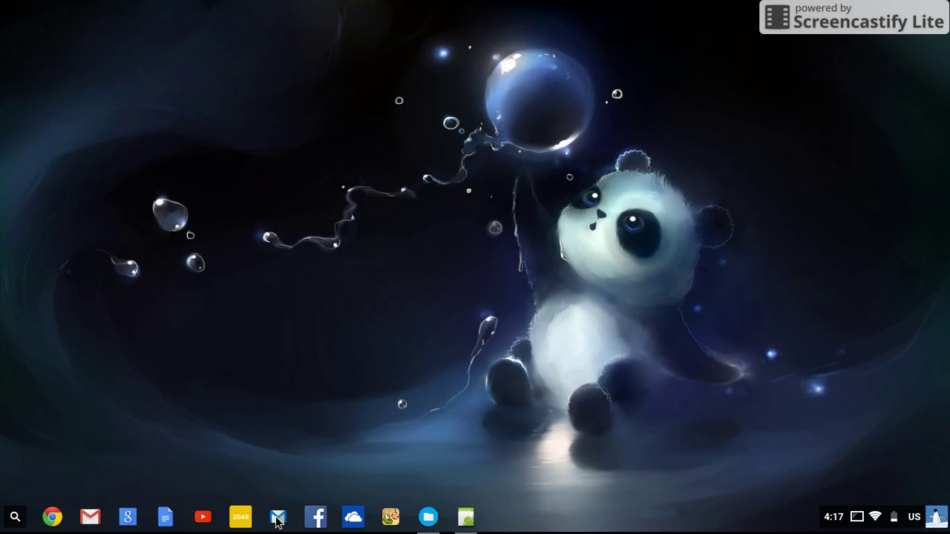
{"action": "left_click", "coordinate": [52, 517]}
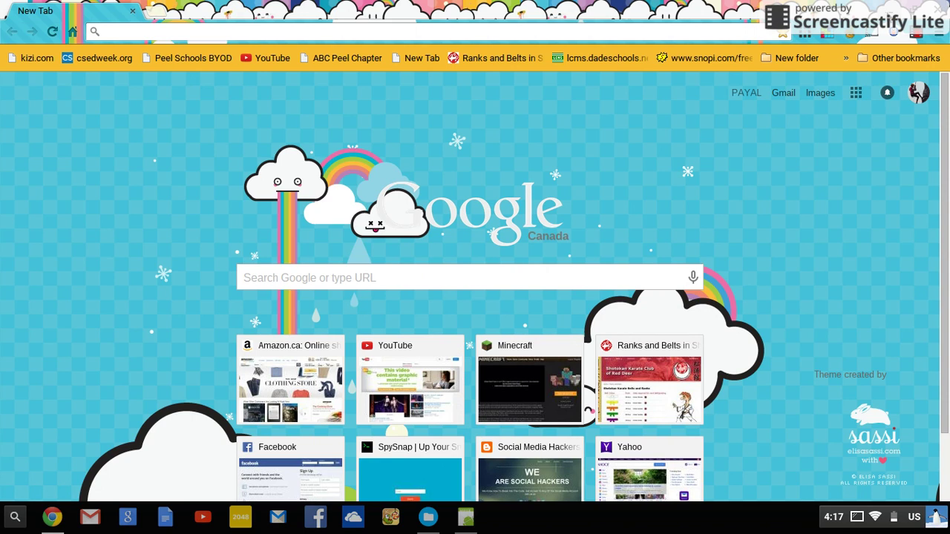
{"action": "left_click", "coordinate": [889, 17]}
{"action": "left_click", "coordinate": [846, 61]}
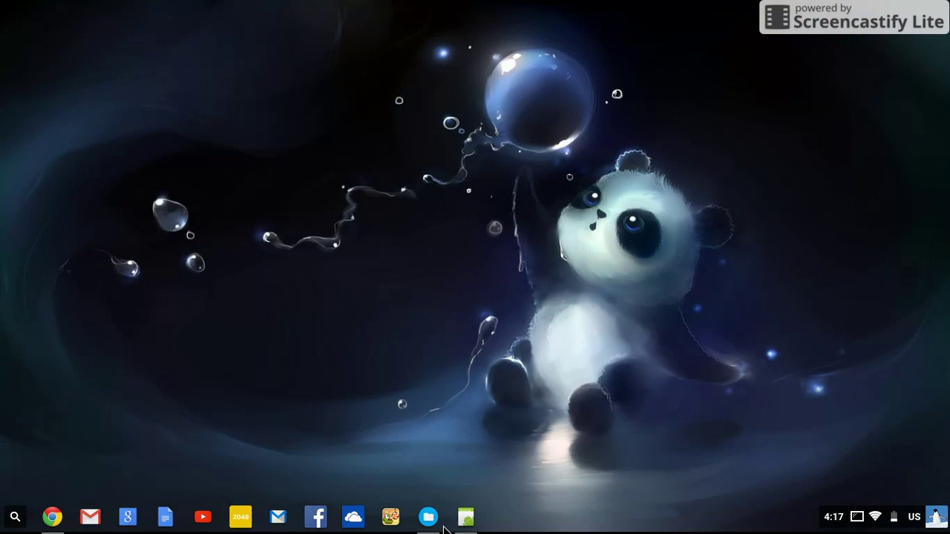
Check the Subway Surfers window again, minimize it and switch back to the browser.
{"action": "left_click", "coordinate": [462, 520]}
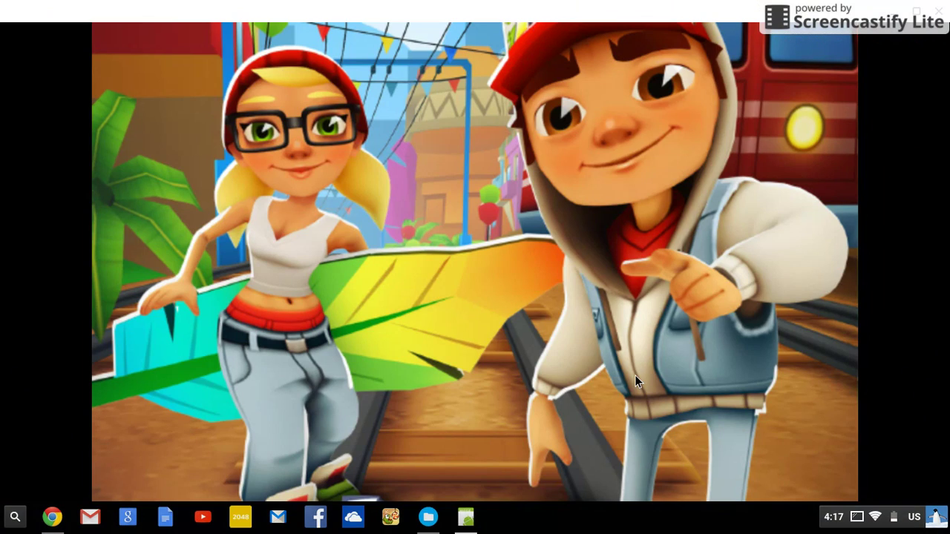
{"action": "left_click", "coordinate": [897, 13]}
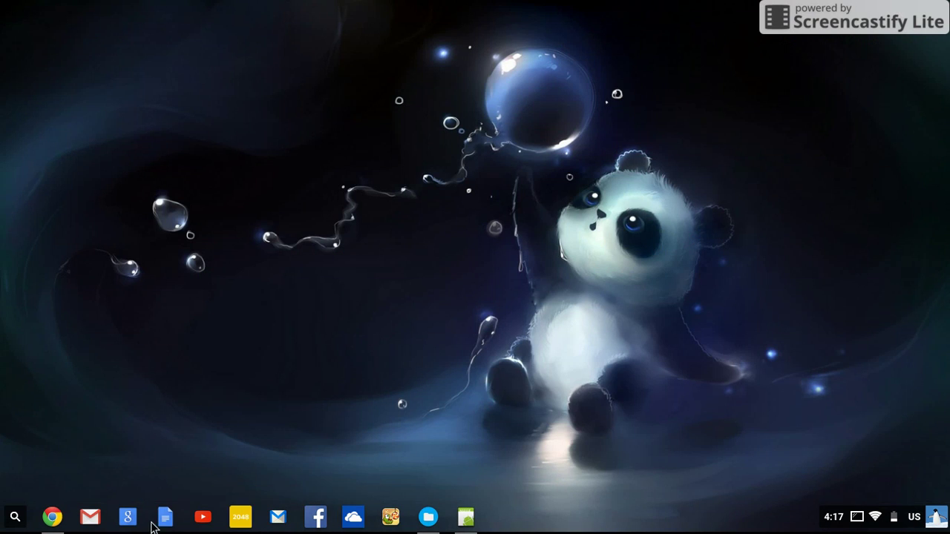
{"action": "left_click", "coordinate": [50, 519]}
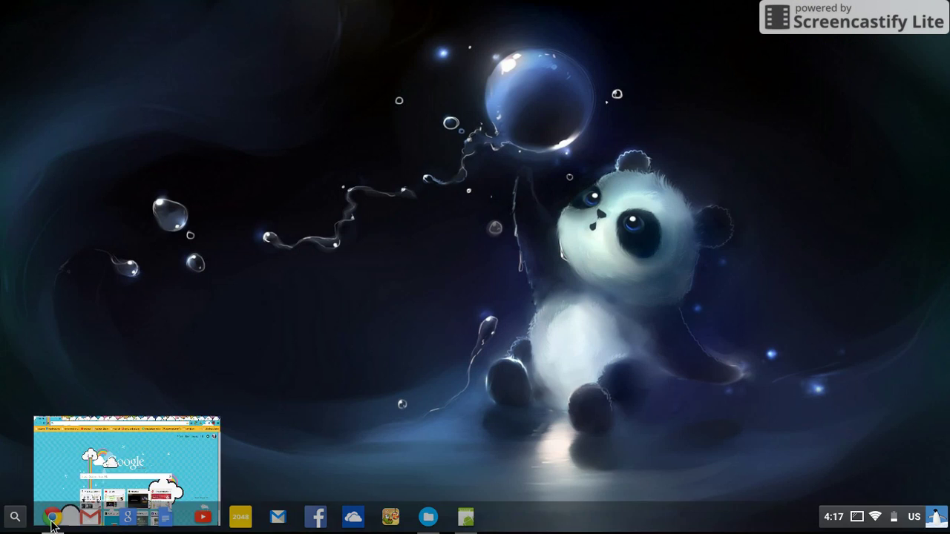